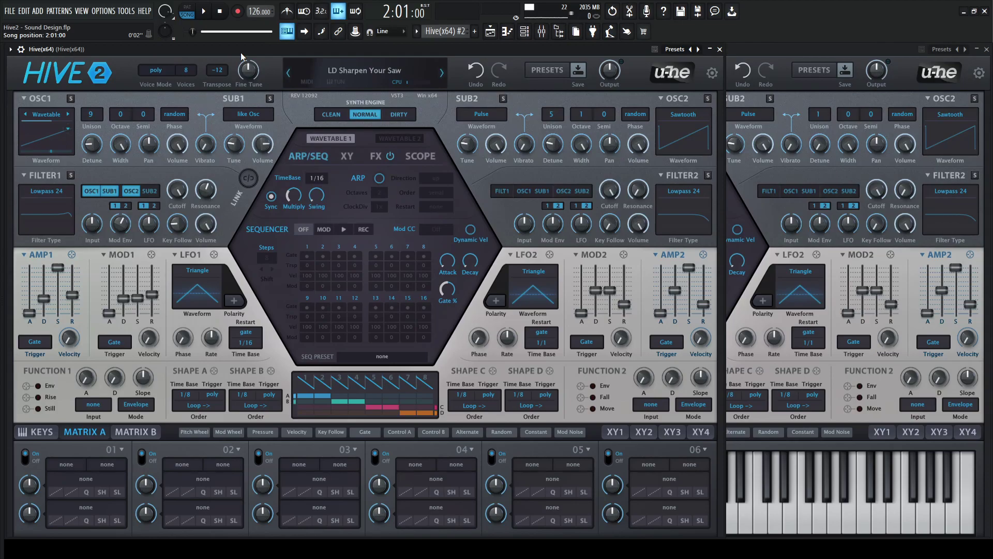
- Play a series of notes to audition the LD Sharpen Your Saw preset
key(s)
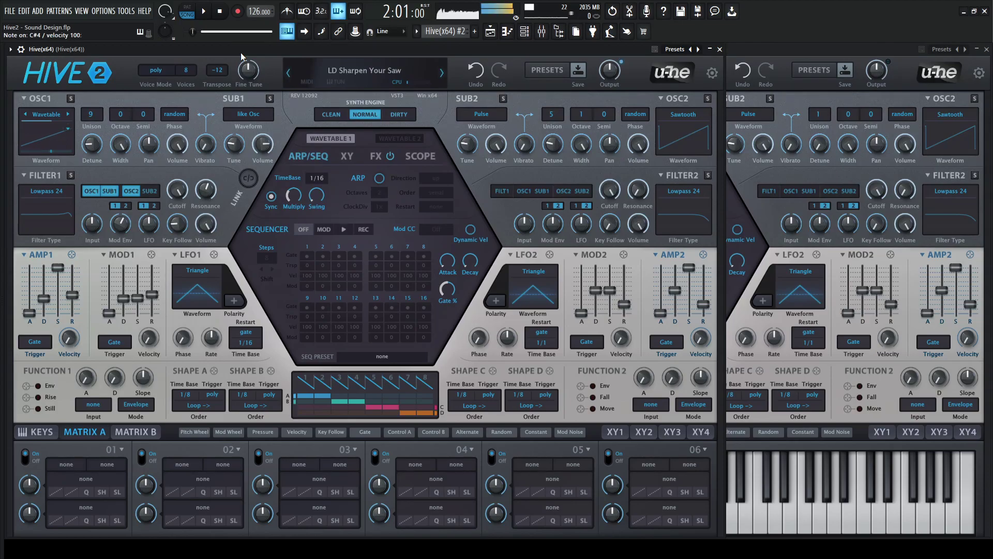
key(n)
key(m)
key(l)
key(n)
key(9)
key(y)
key(2)
key(n)
key(g)
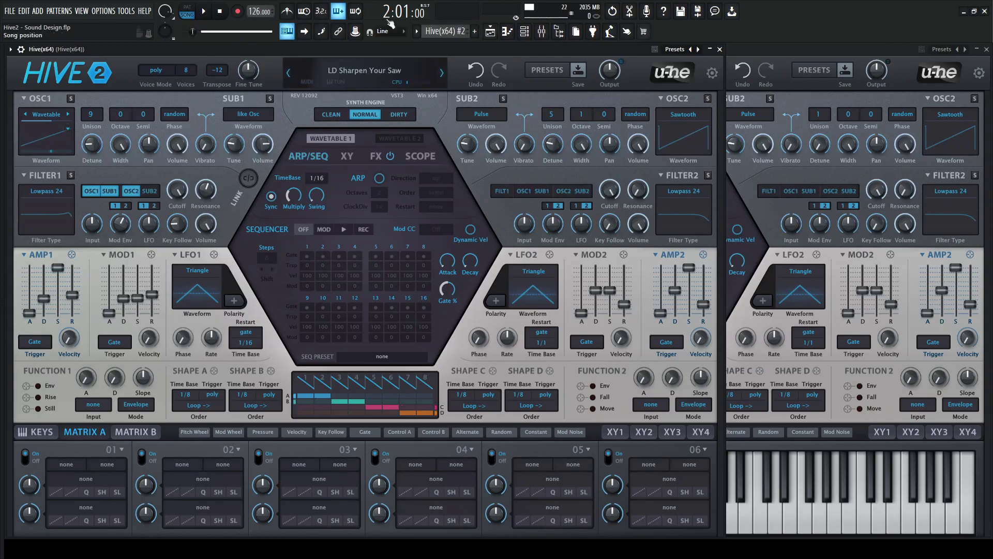
- In the LD Sharpen Your Saw patch, turn off the effects and remove OSC2 and SUB1 from Filter 1's inputs
click(391, 157)
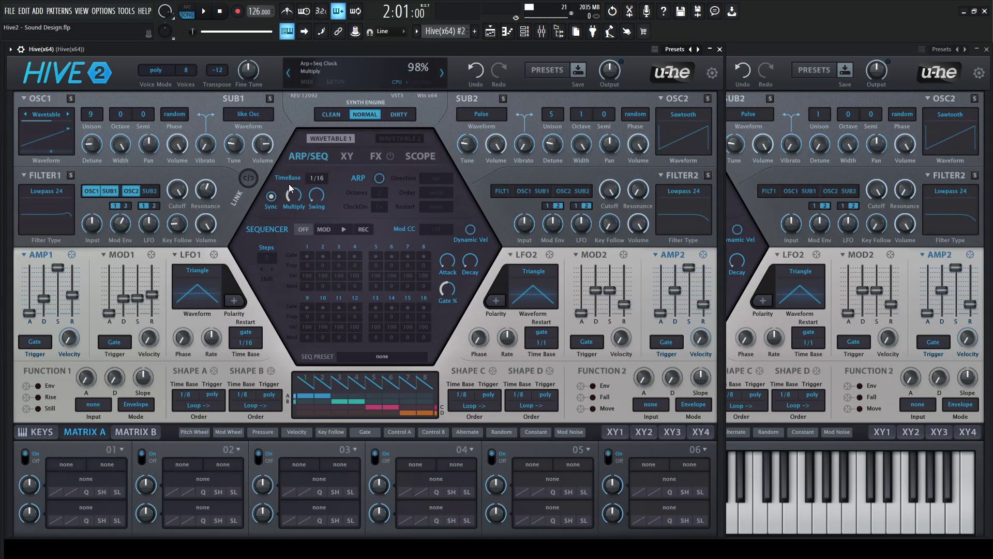
click(132, 192)
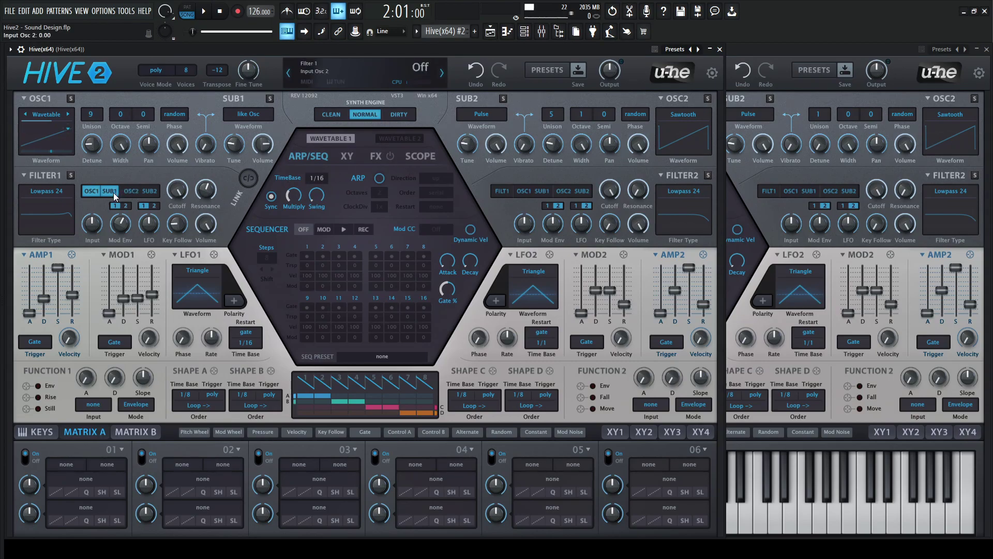
click(111, 192)
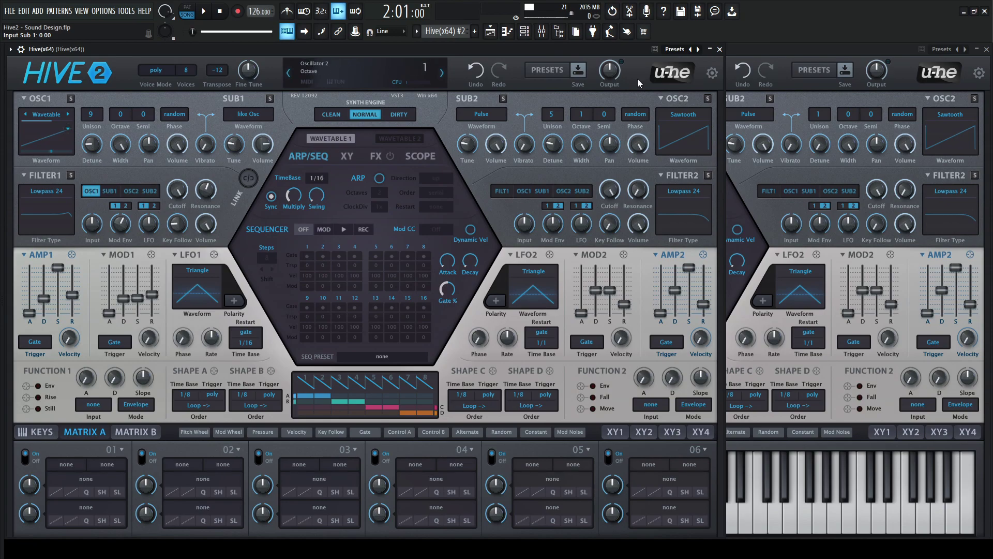
- In the second Hive instance, set OSC1's waveform to Wavetable and load Allsorts.wav from the Simple wavetables
click(756, 52)
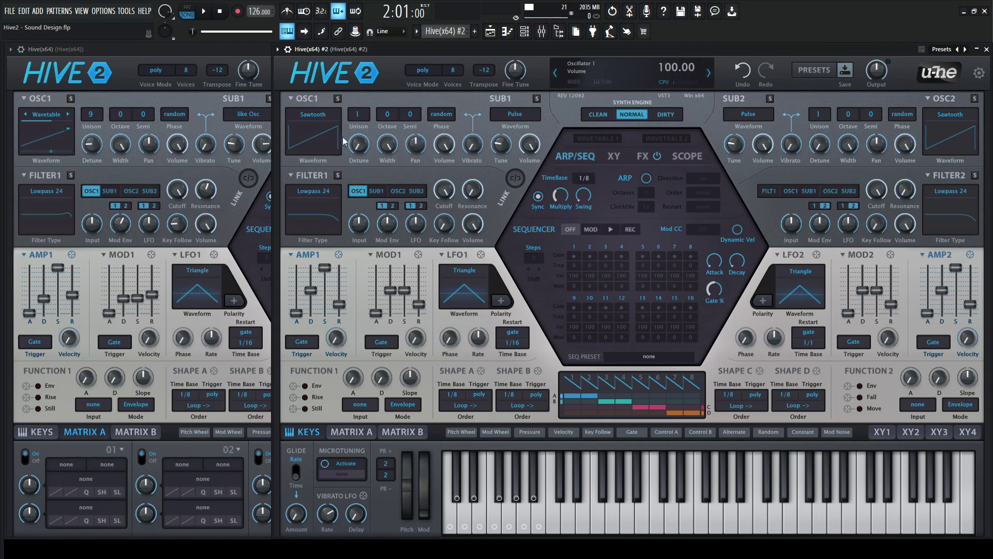
click(322, 120)
click(374, 227)
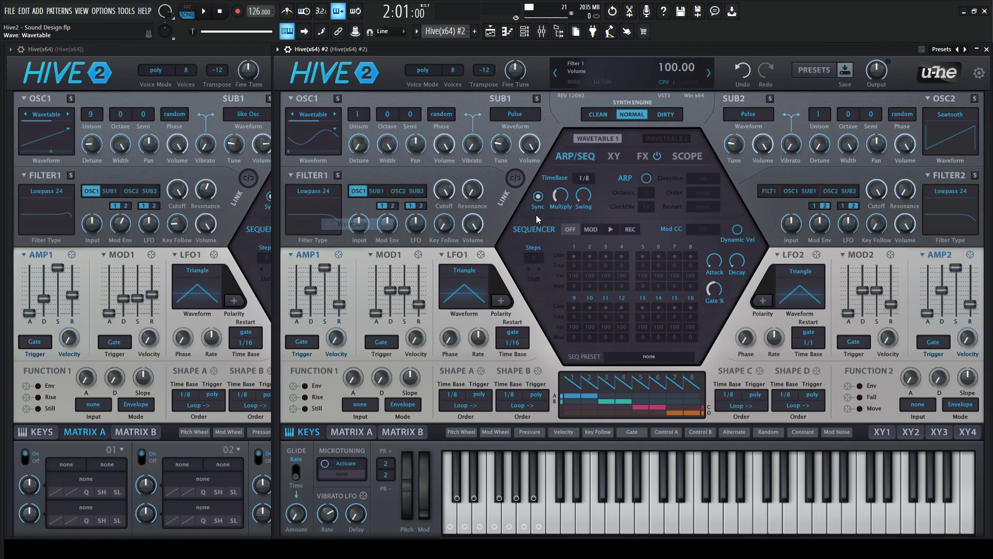
click(611, 139)
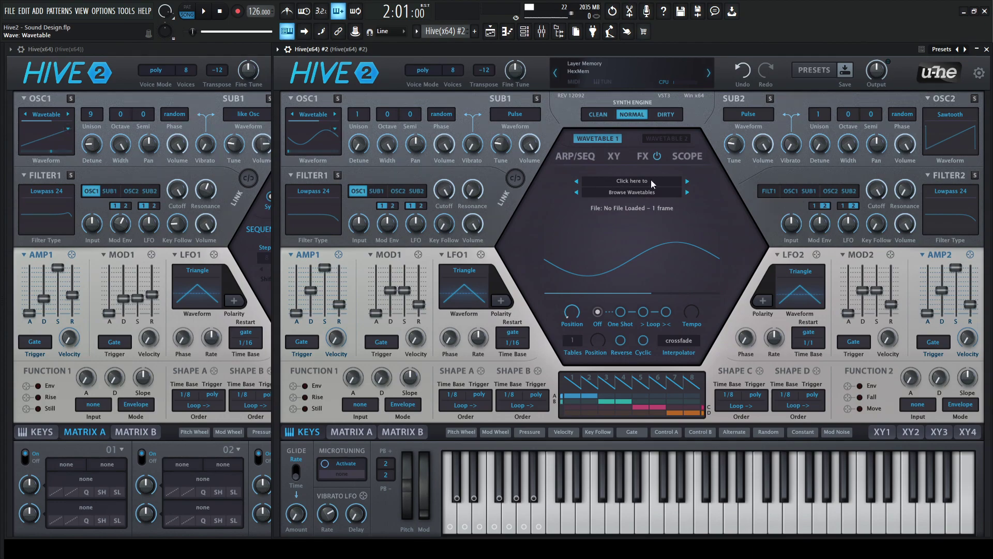
click(632, 183)
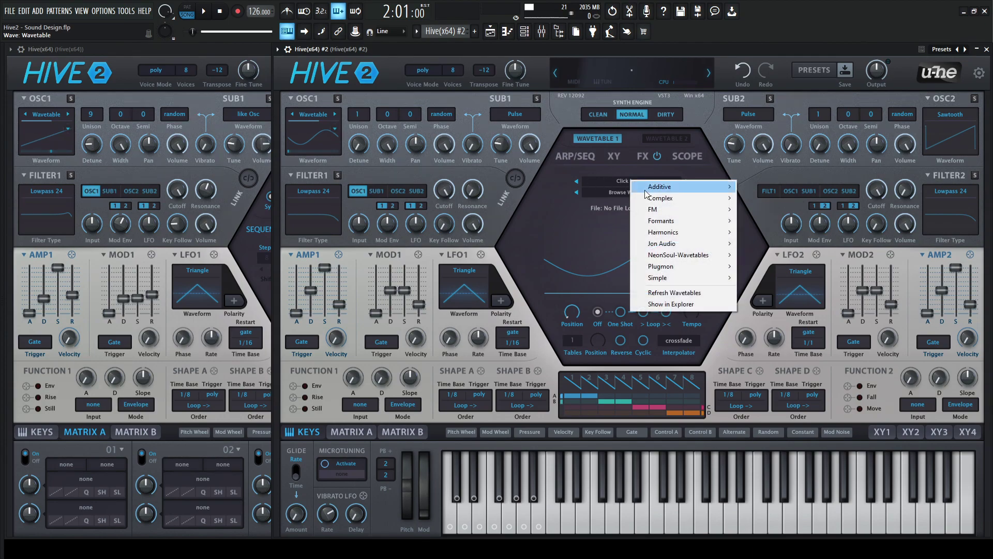
mouse_move(673, 282)
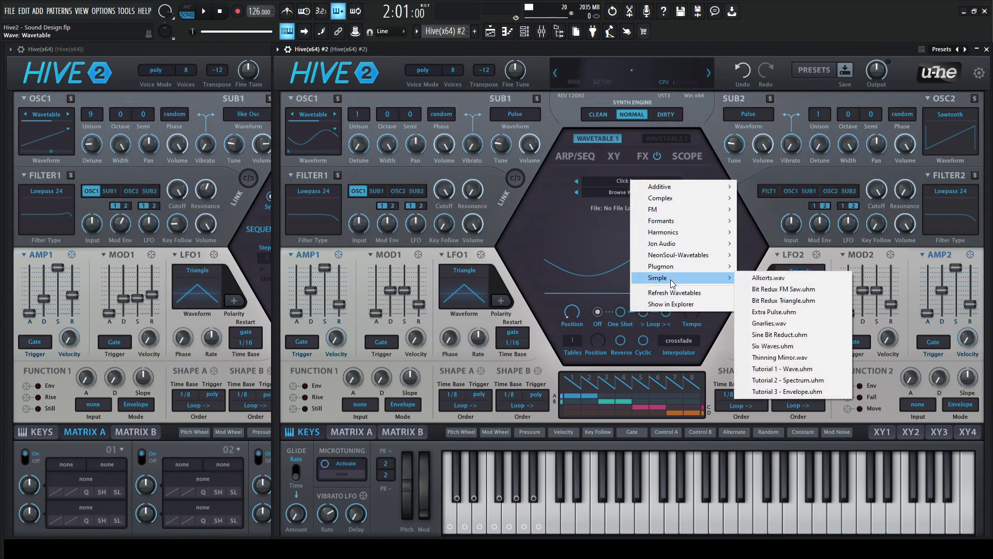
click(767, 280)
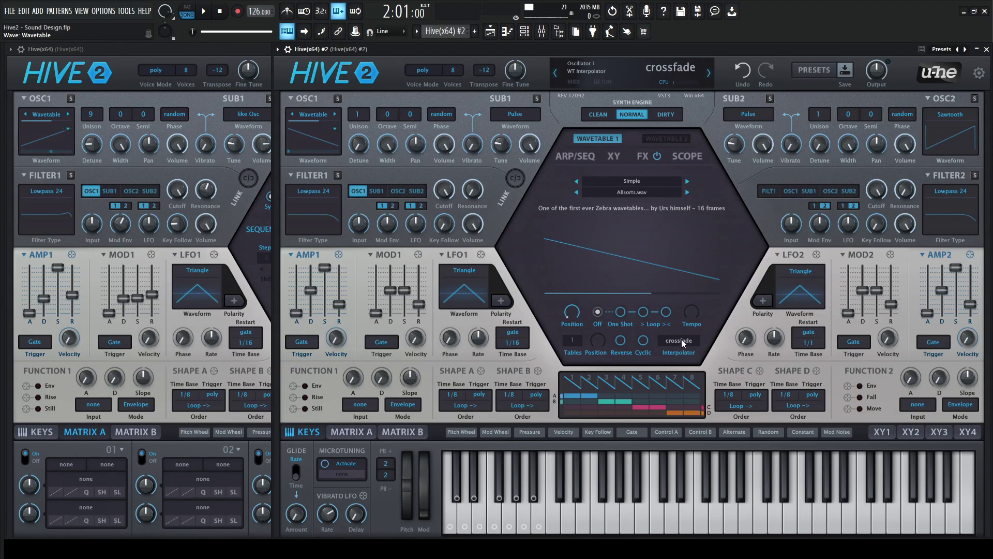
- Set Wavetable 1's interpolator to switch and its position to 57, and play a note to audition it
click(683, 342)
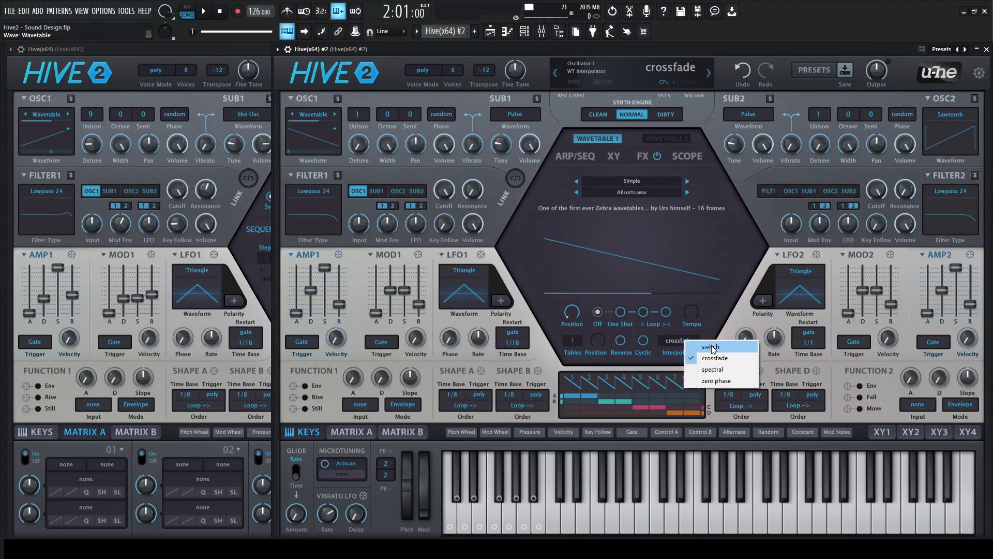
click(712, 347)
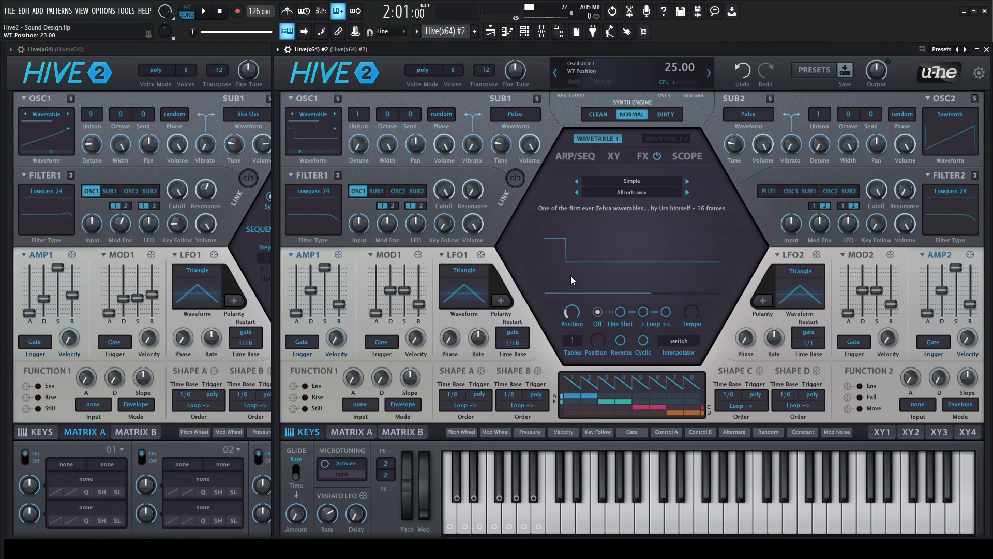
mouse_move(572, 314)
mouse_down()
mouse_move(571, 323)
mouse_move(573, 303)
mouse_up()
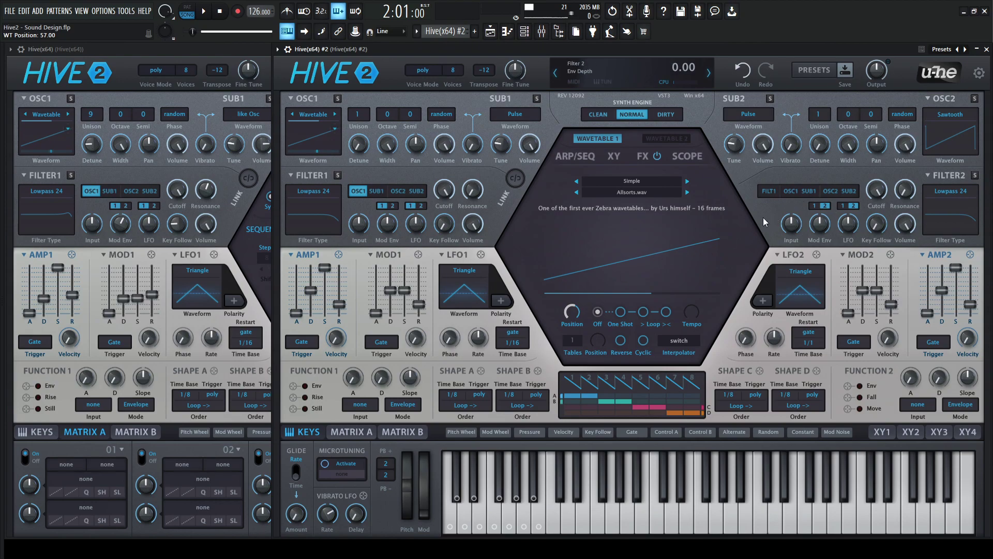
key(2)
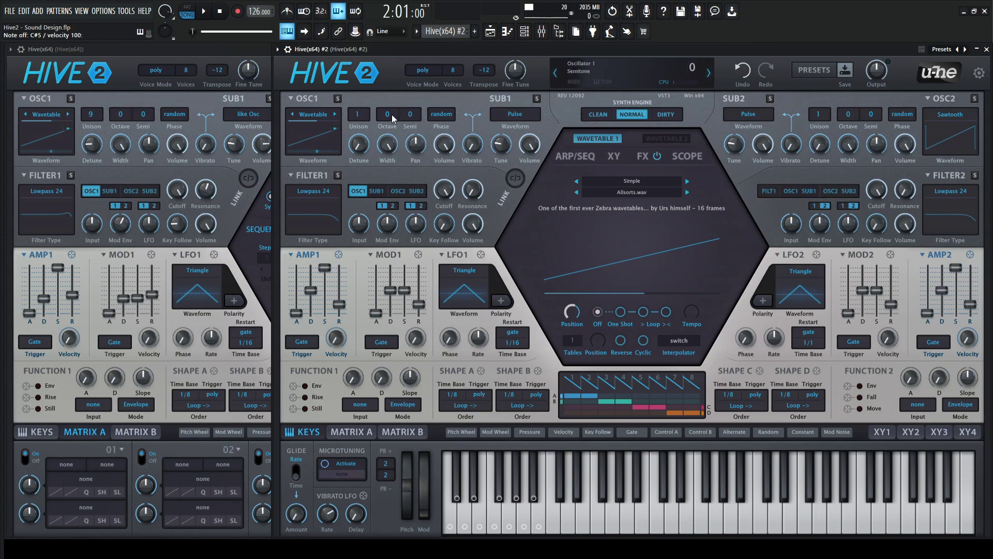
- Set OSC1's unison to 9 and raise its detune, using the LD Sharpen Your Saw patch as reference
scroll(363, 115, up, 5)
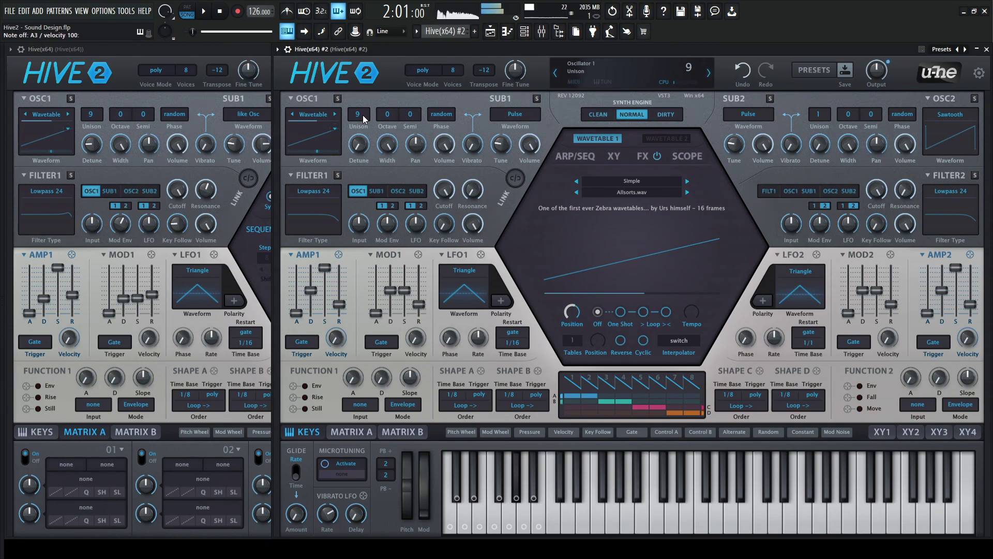
click(90, 147)
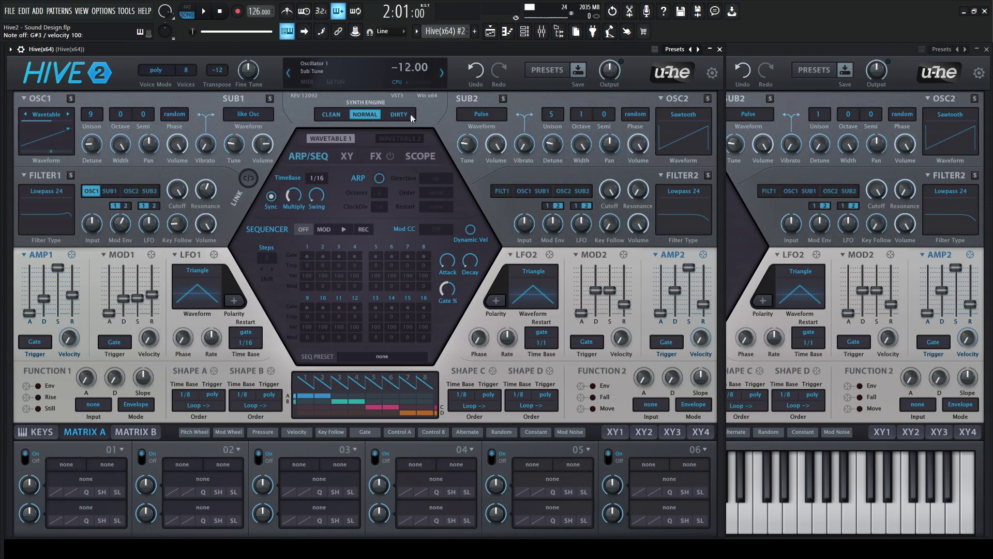
click(745, 57)
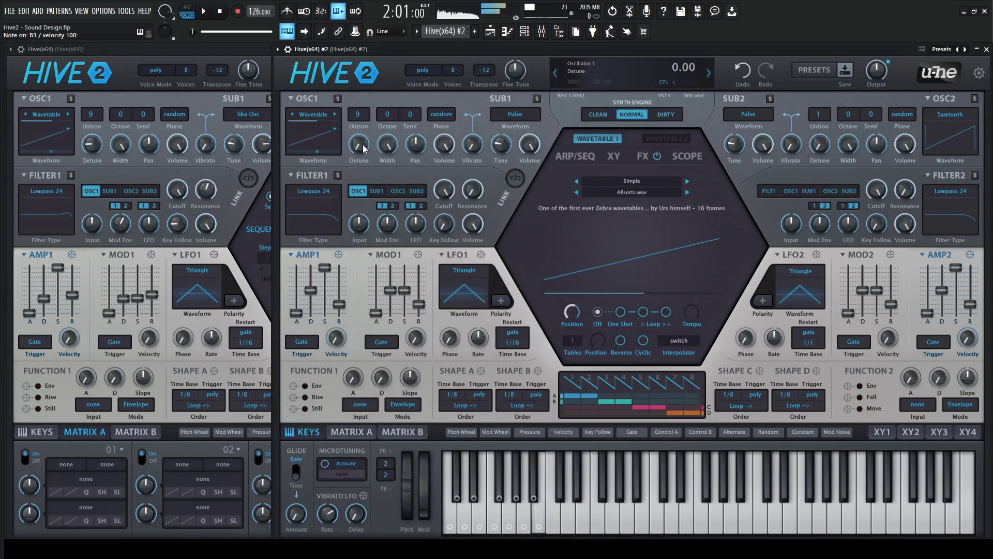
drag(365, 150, 361, 116)
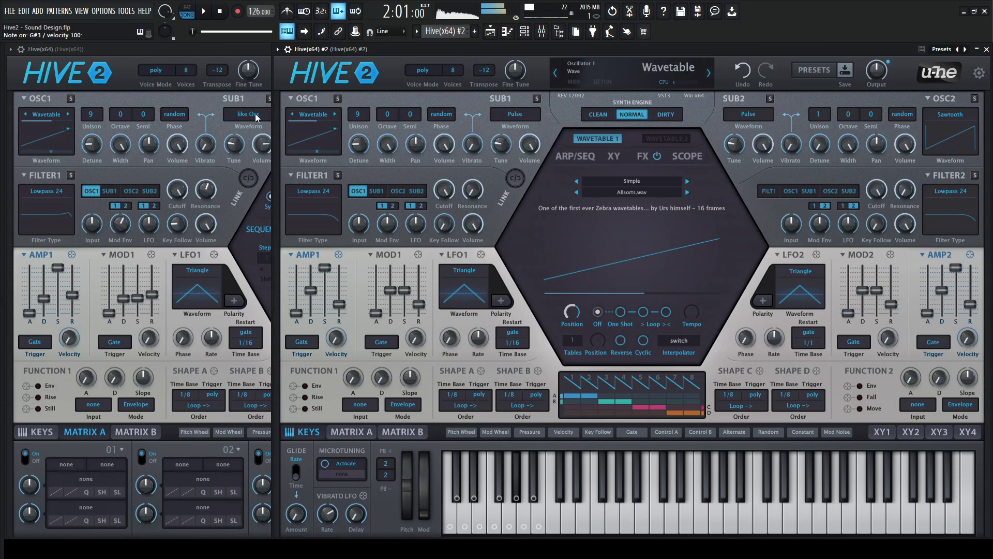
- Following the reference patch, lower SUB1's volume and set its waveform to like Osc in the second instance
click(225, 103)
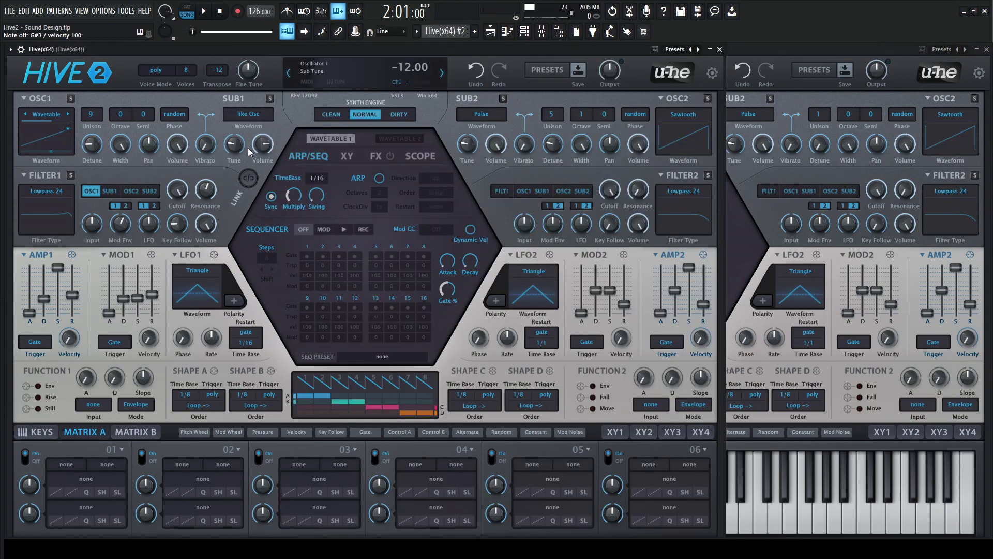
click(770, 60)
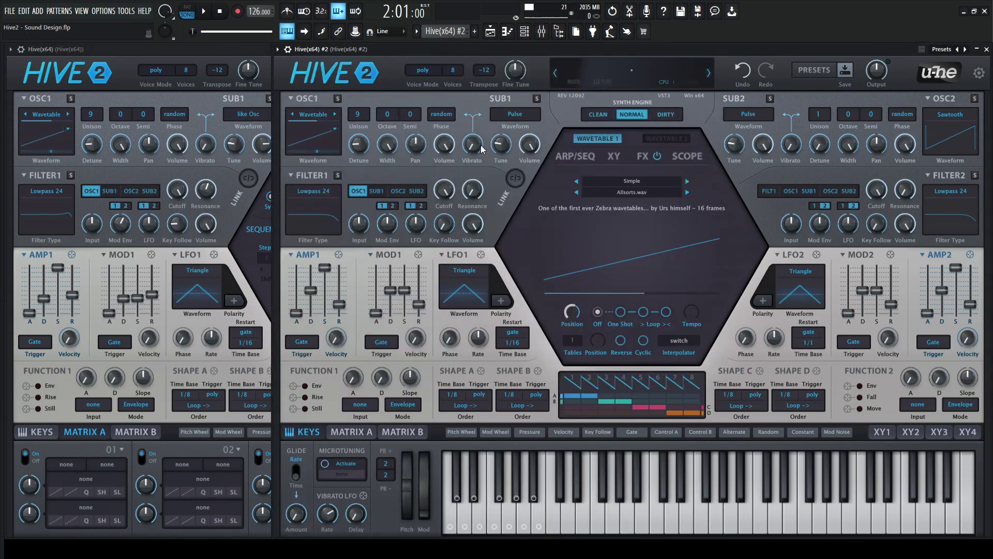
drag(530, 146, 539, 170)
click(519, 117)
click(554, 129)
key(2)
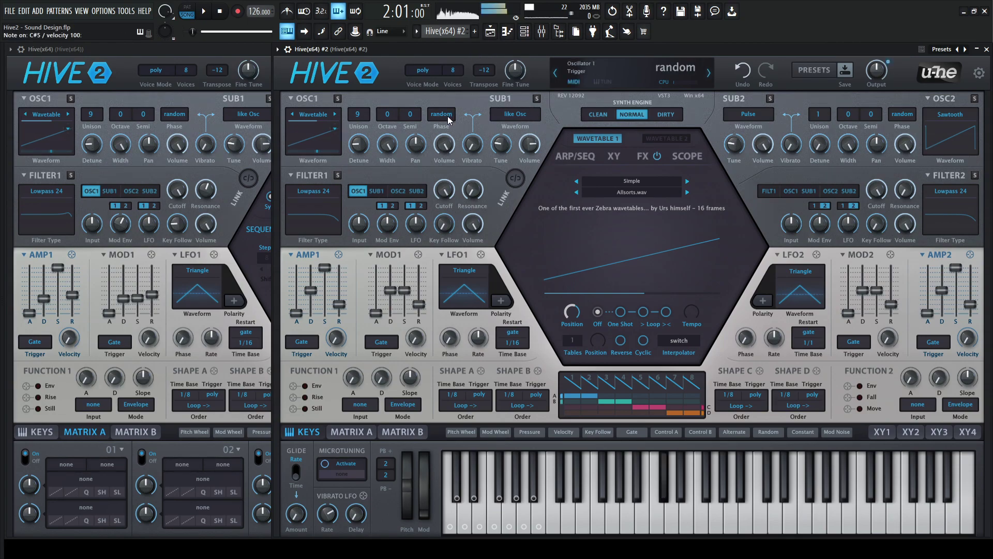
- Route SUB1 into Filter 1 and play several notes to audition the layered sound
click(382, 192)
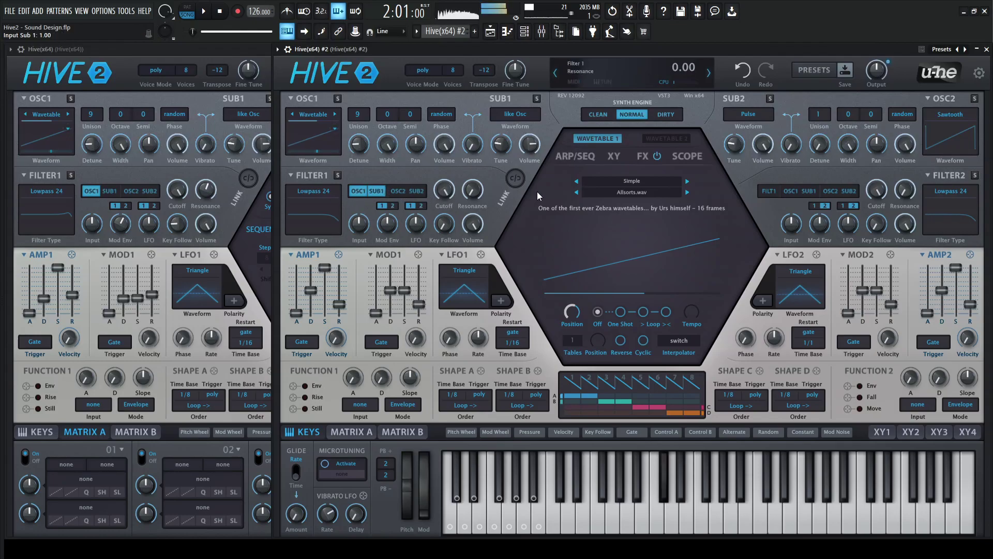
key(g)
key(s)
key(s)
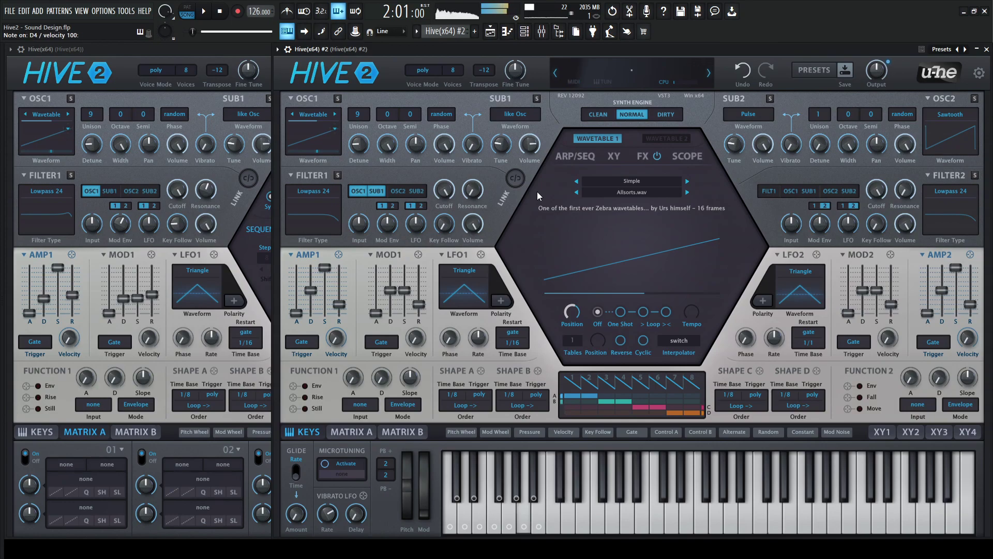
key(w)
key(m)
key(2)
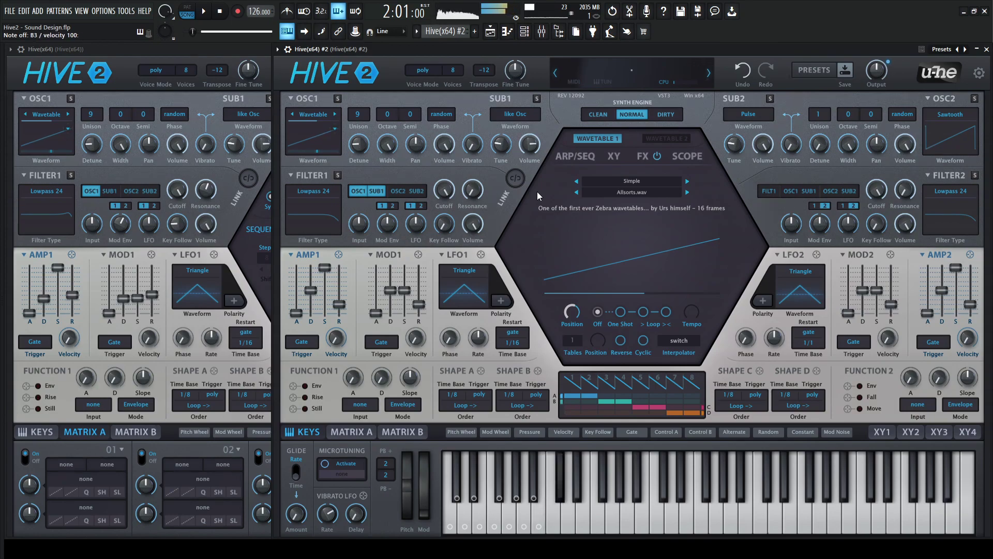
key(h)
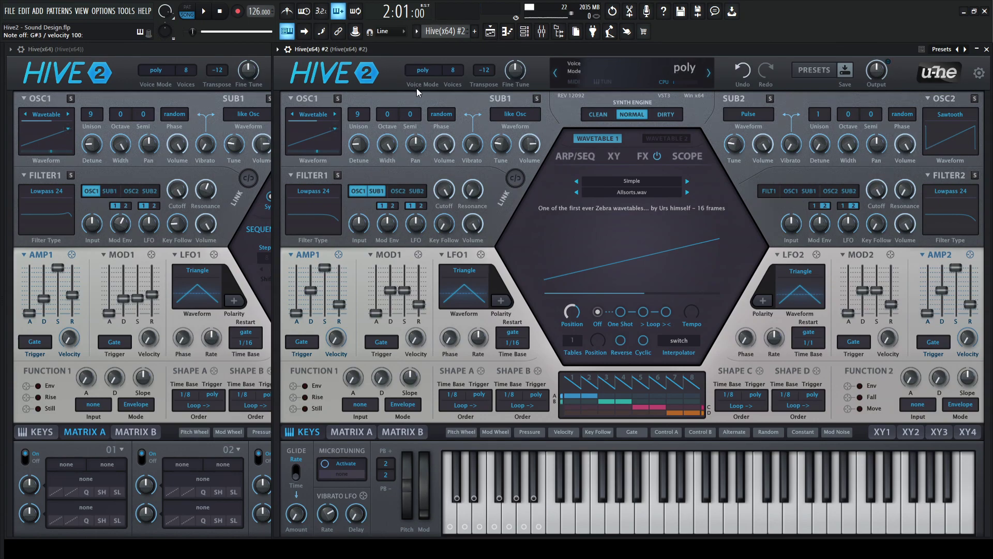
- Route OSC2 into Filter 1 and, following the reference patch, set OSC2's unison to 5 and detune to 24
click(398, 191)
click(245, 59)
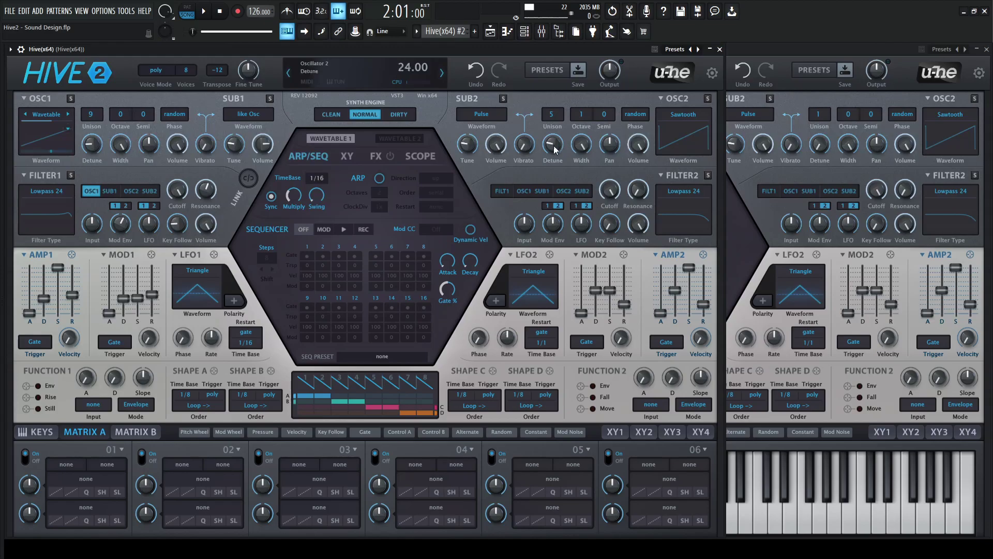
click(846, 48)
scroll(819, 115, up, 3)
drag(821, 145, 821, 117)
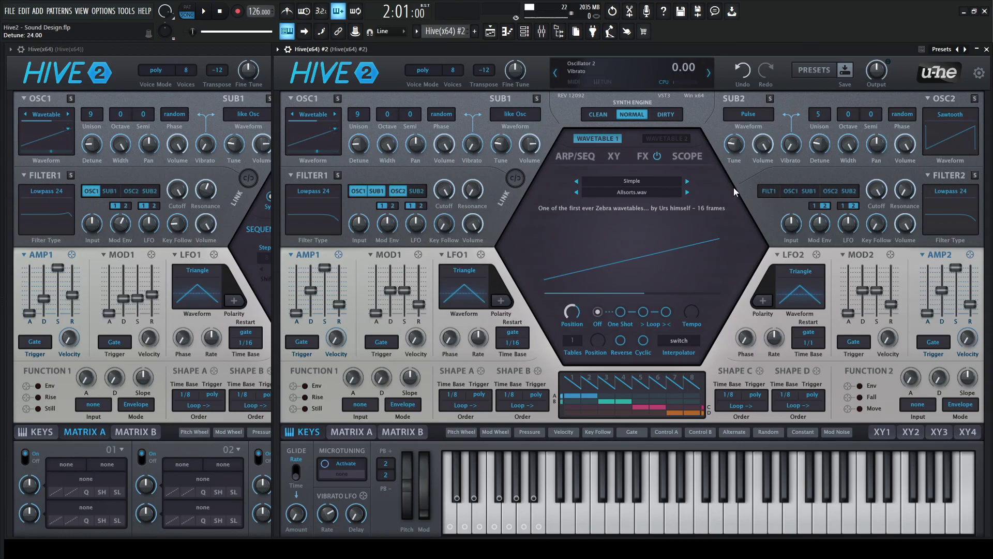
key(2)
key(m)
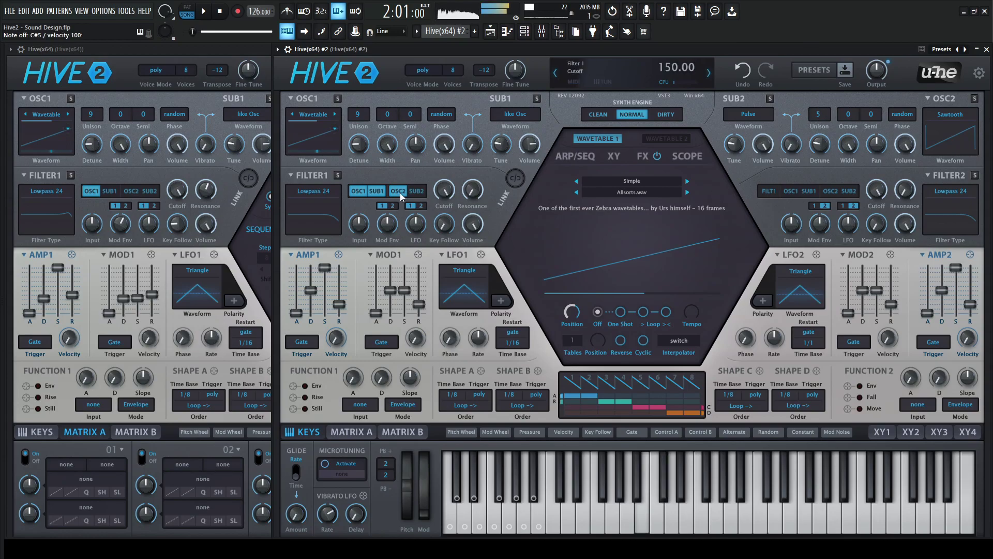
- Toggle OSC2's routing into Filter 1 off and on while playing notes to compare the sound with and without it
click(399, 191)
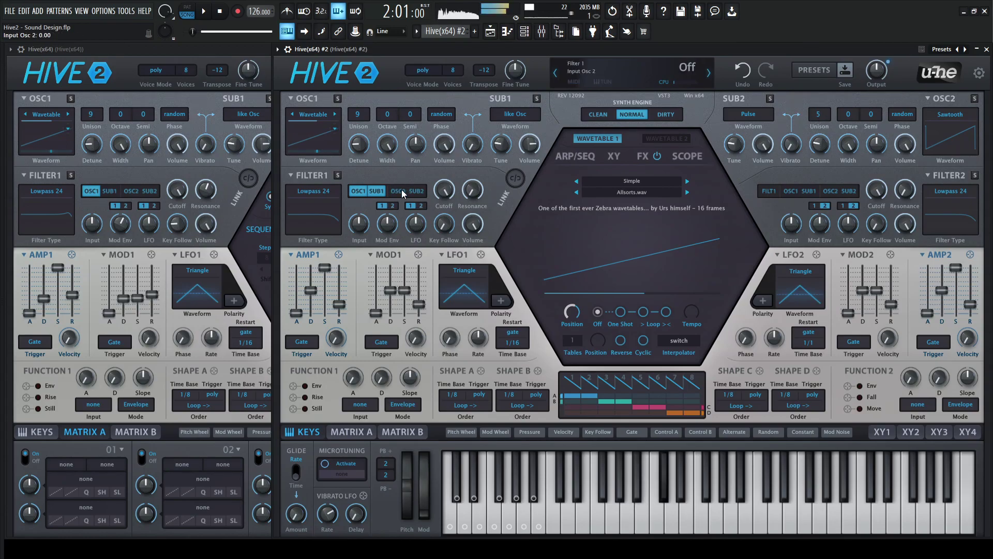
click(403, 192)
click(404, 192)
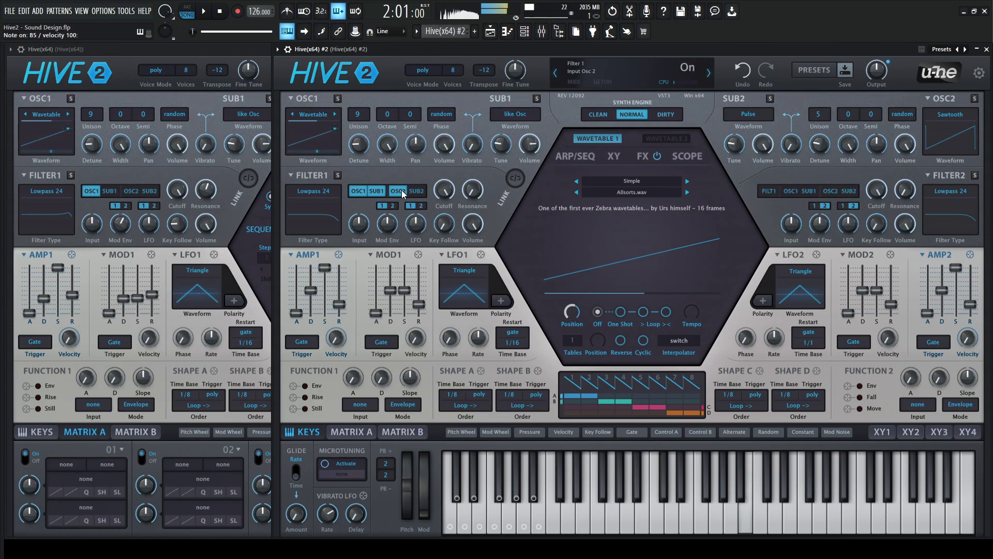
click(403, 192)
click(403, 192)
click(403, 192)
click(403, 192)
key(u)
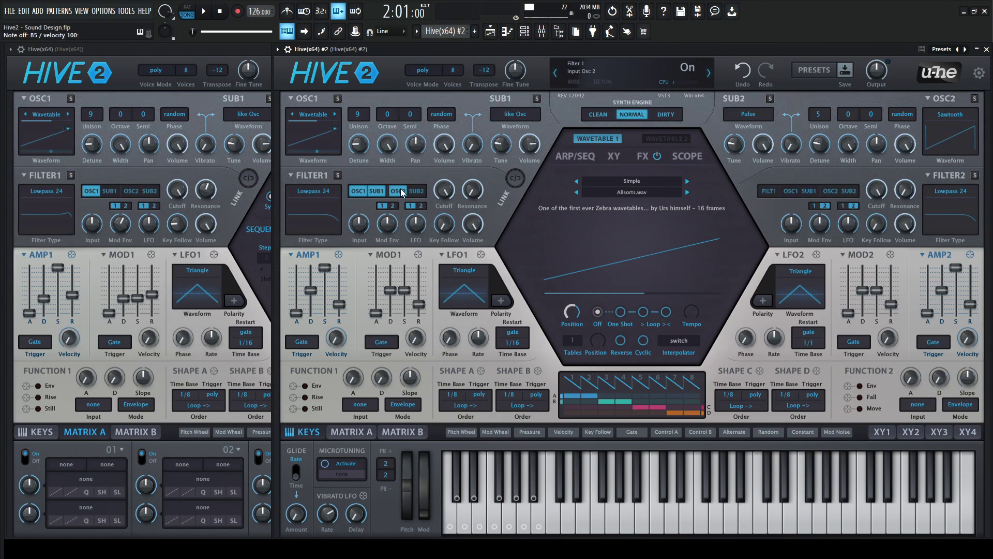
key(x)
key(2)
key(w)
key(n)
key(n)
- Following the reference patch, set Filter 1's resonance to 57 in the second instance and play several notes to audition it
mouse_move(446, 198)
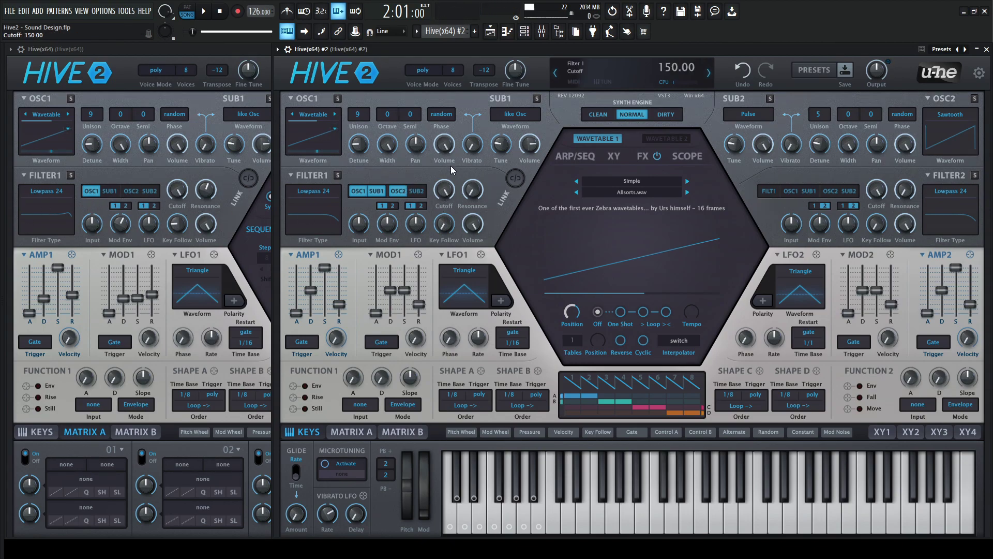
click(206, 192)
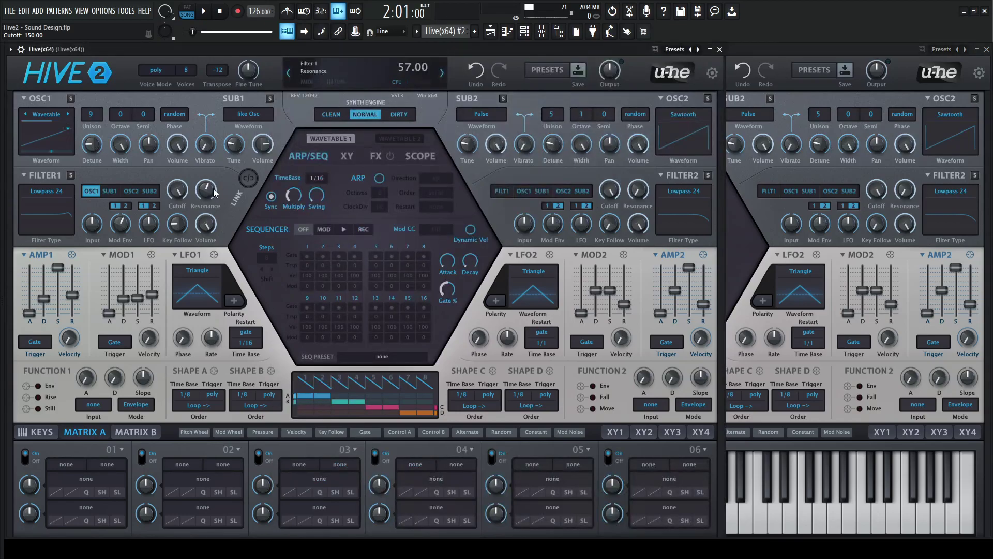
click(766, 61)
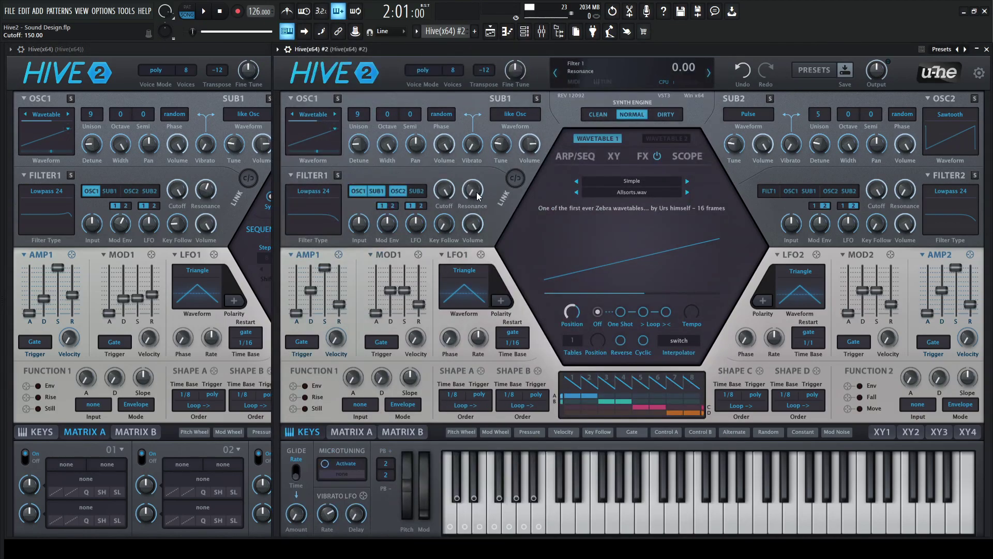
drag(476, 188, 480, 111)
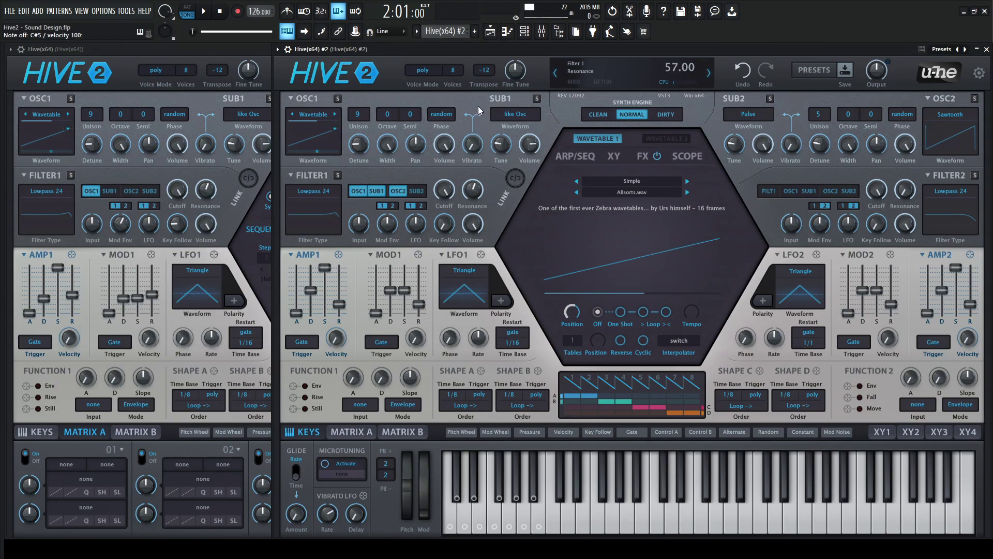
key(g)
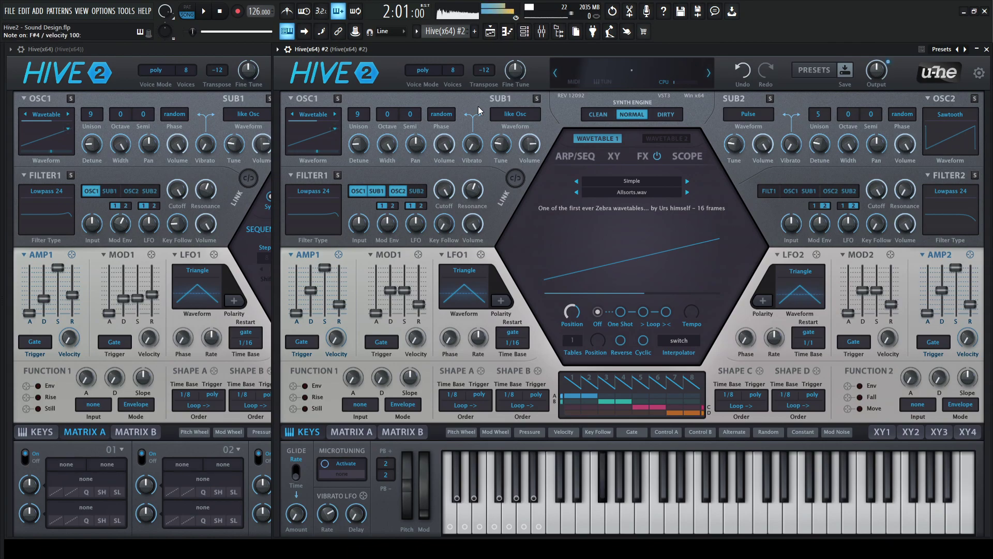
key(l)
key(m)
key(x)
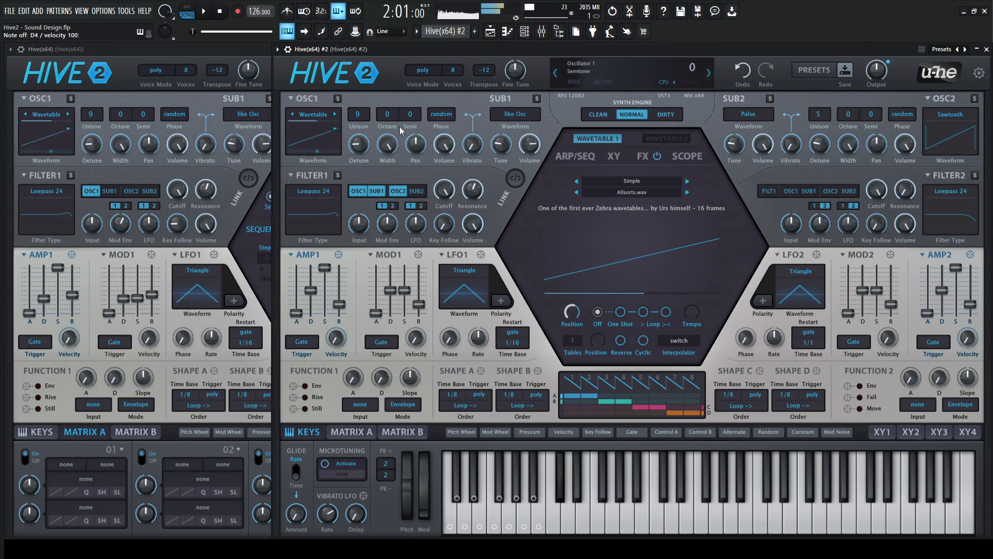
- Following the reference patch, set AMP1's decay to 32 in the second instance and raise its release to match
click(267, 61)
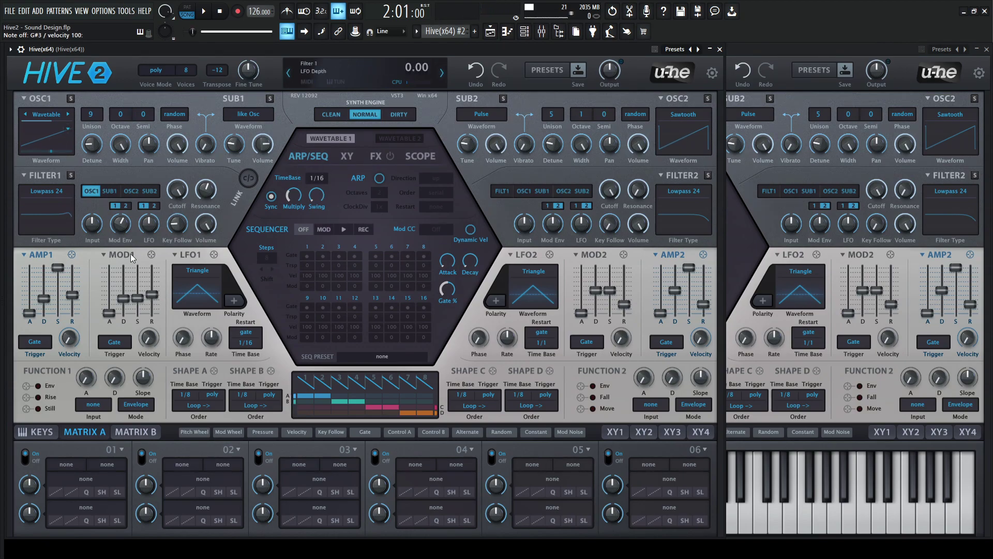
click(801, 54)
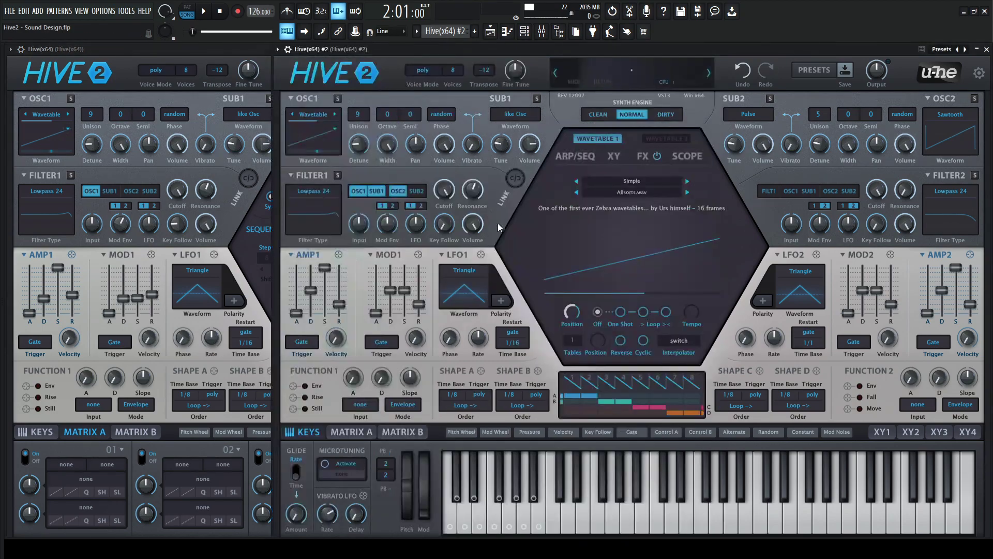
click(53, 334)
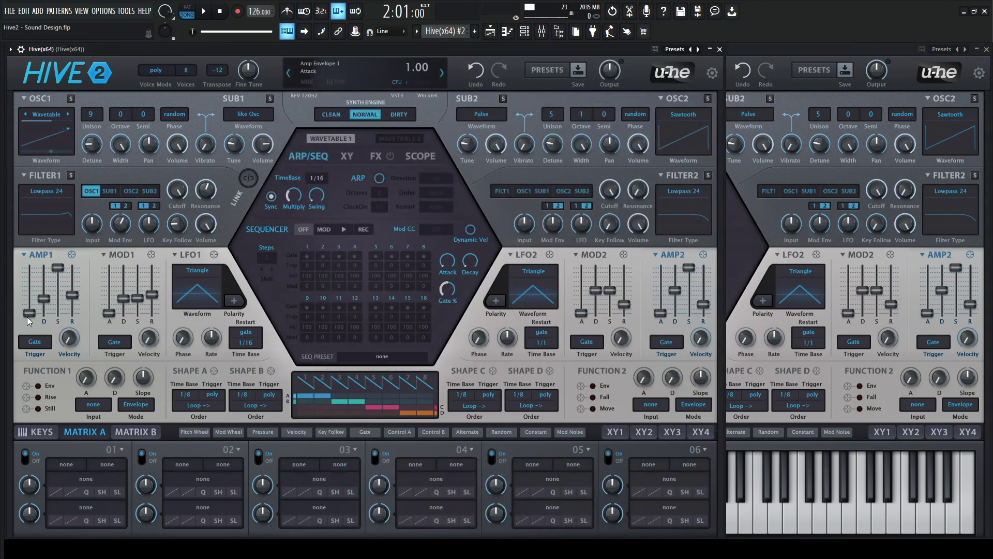
click(781, 54)
drag(311, 290, 311, 299)
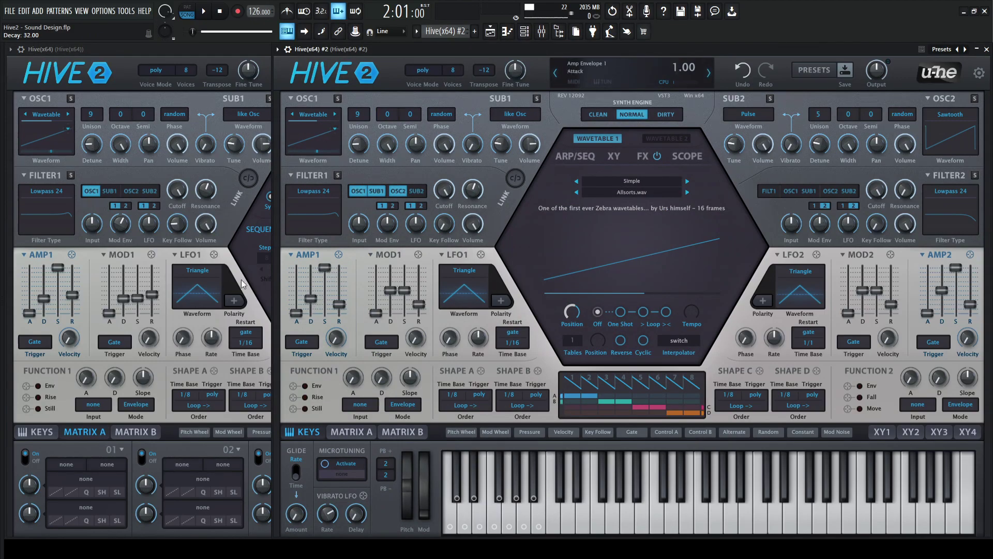
click(87, 283)
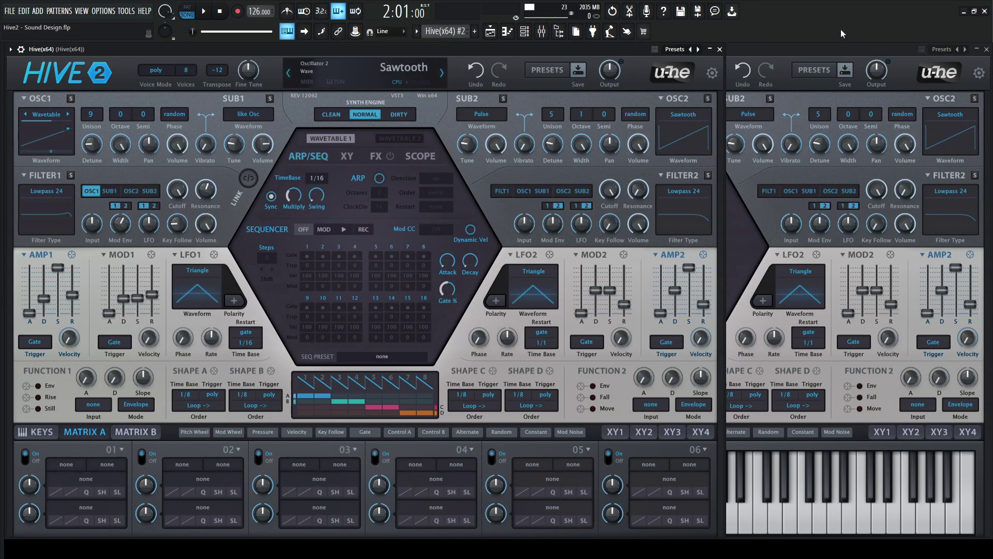
click(823, 50)
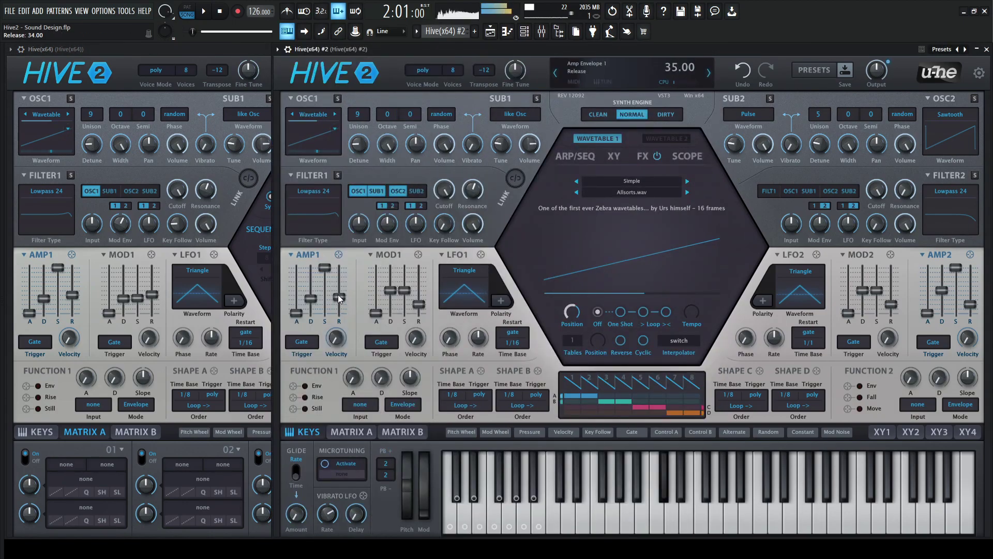
drag(339, 299, 340, 296)
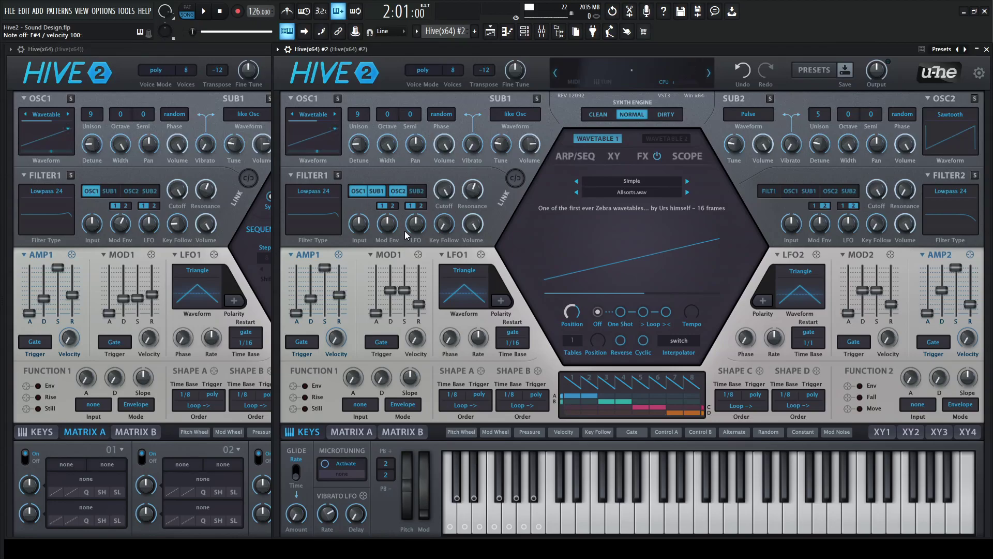
- Following the reference patch, set MOD1's decay to 32, sustain to 33 and release to 41 in the second instance
click(94, 307)
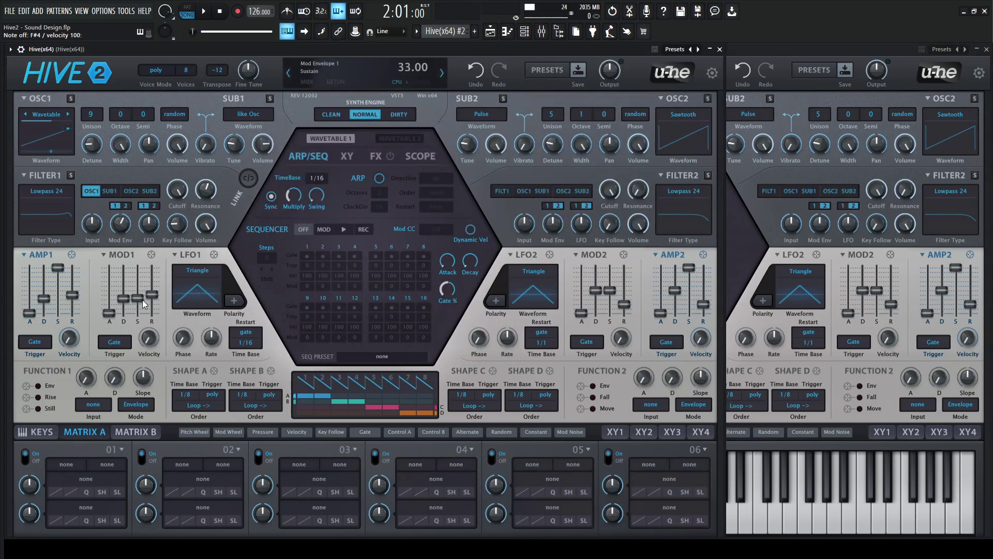
click(750, 58)
drag(391, 290, 392, 293)
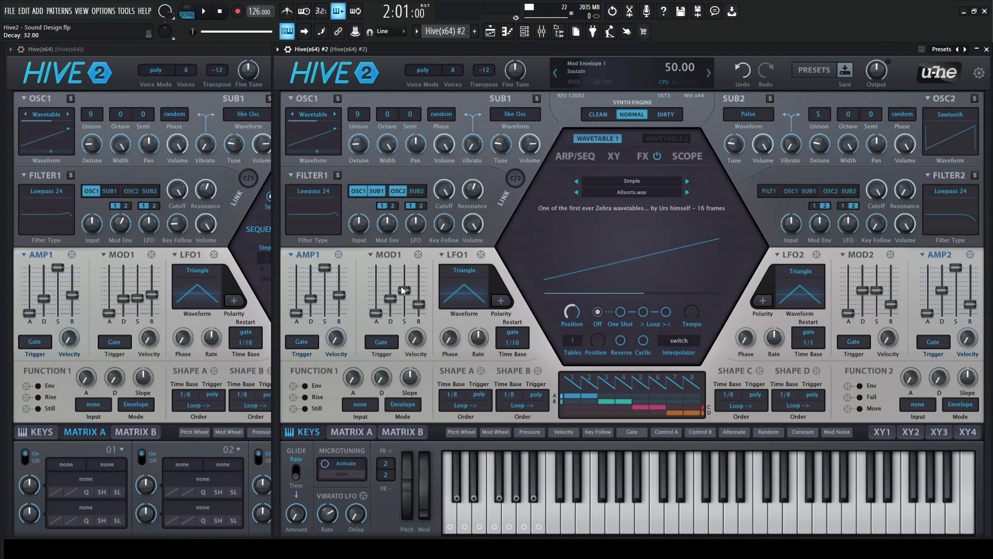
drag(404, 290, 405, 293)
click(153, 304)
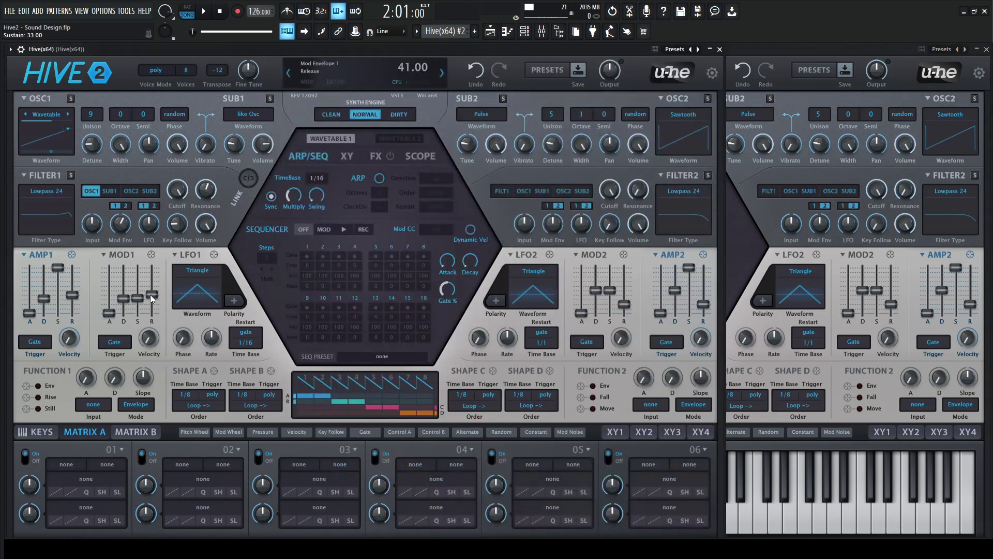
click(805, 48)
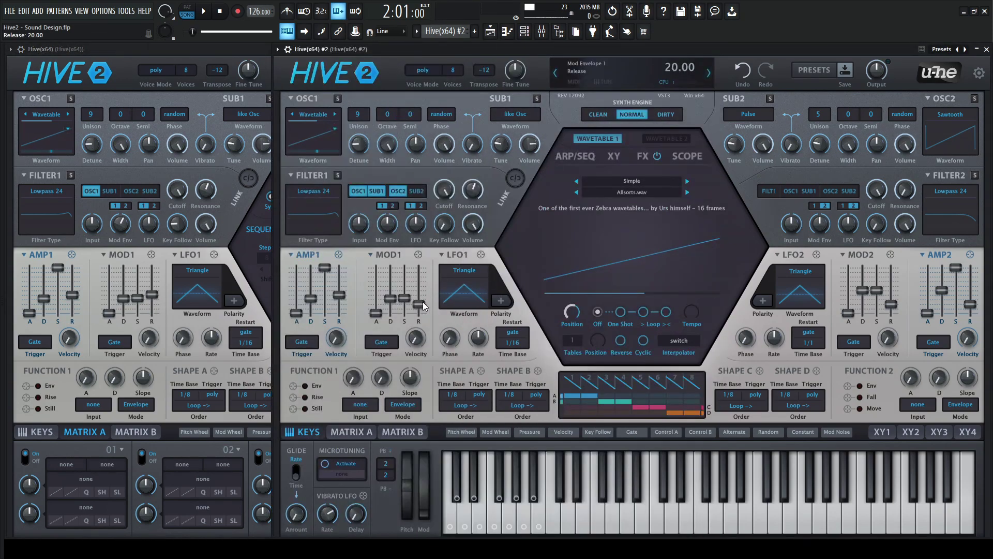
scroll(424, 294, down, 2)
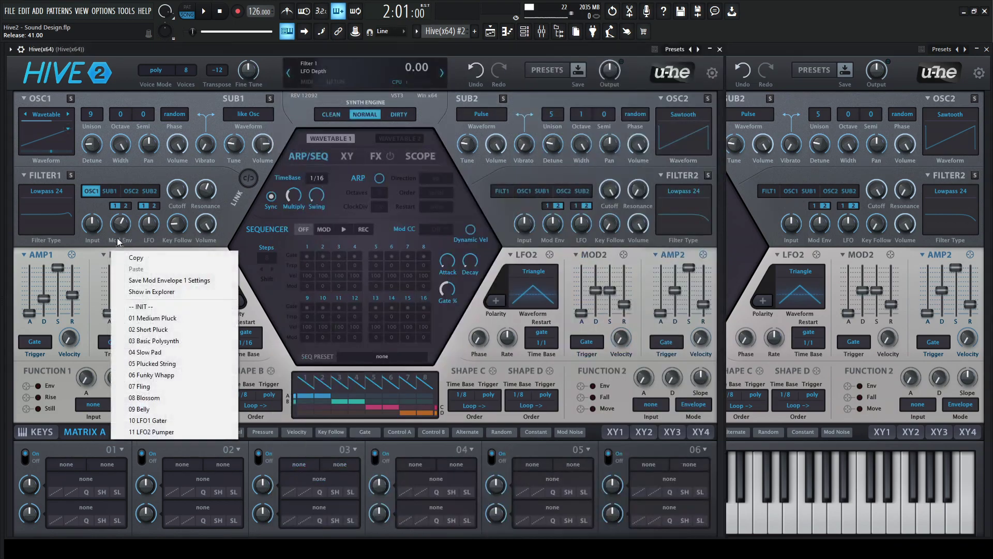
- Check the reference patch's Filter 1 modulation and set the second instance's Filter 1 Mod Env depth to 22
click(115, 254)
click(119, 229)
click(765, 48)
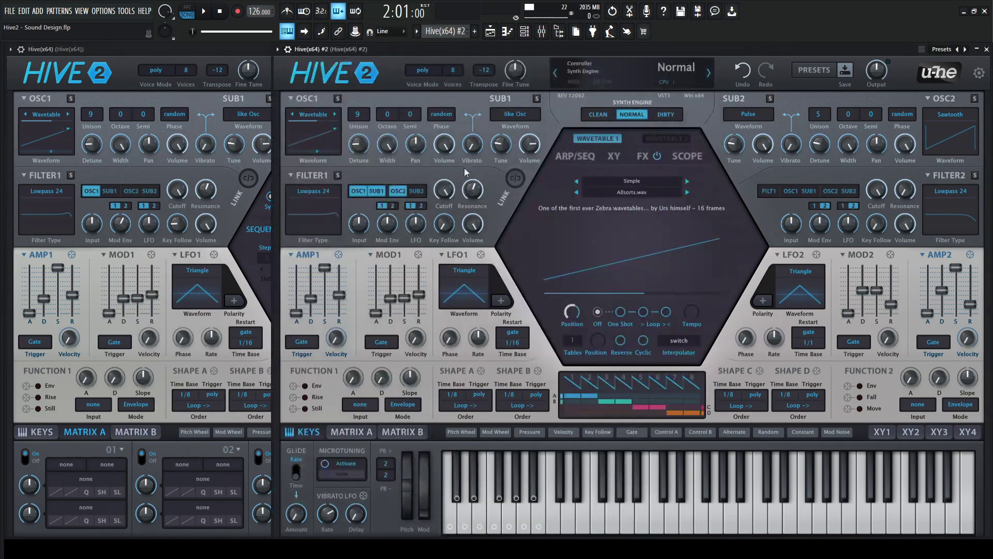
drag(388, 224, 387, 214)
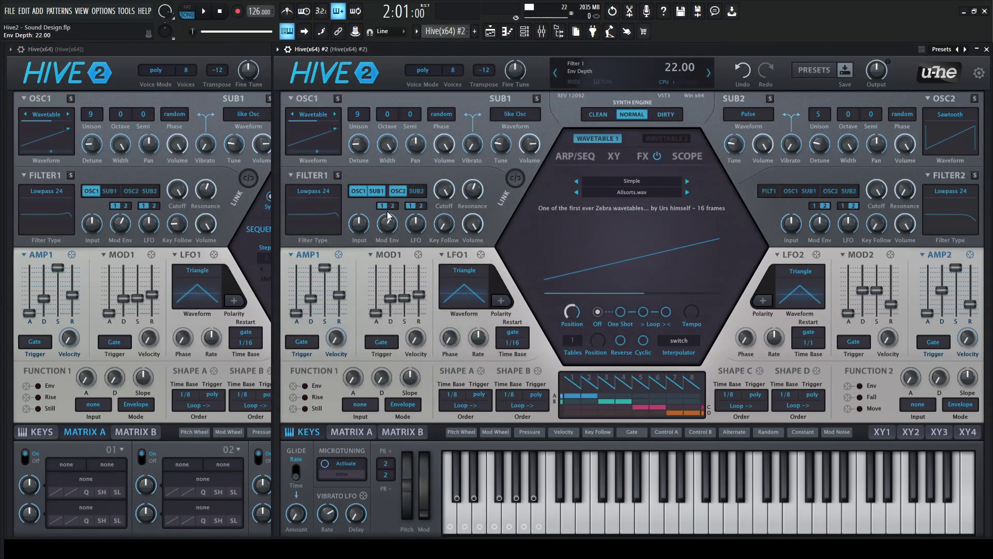
- Lower the second instance's Filter 1 cutoff to around 140 and fine-tune it while playing notes
mouse_move(444, 199)
drag(447, 189, 446, 197)
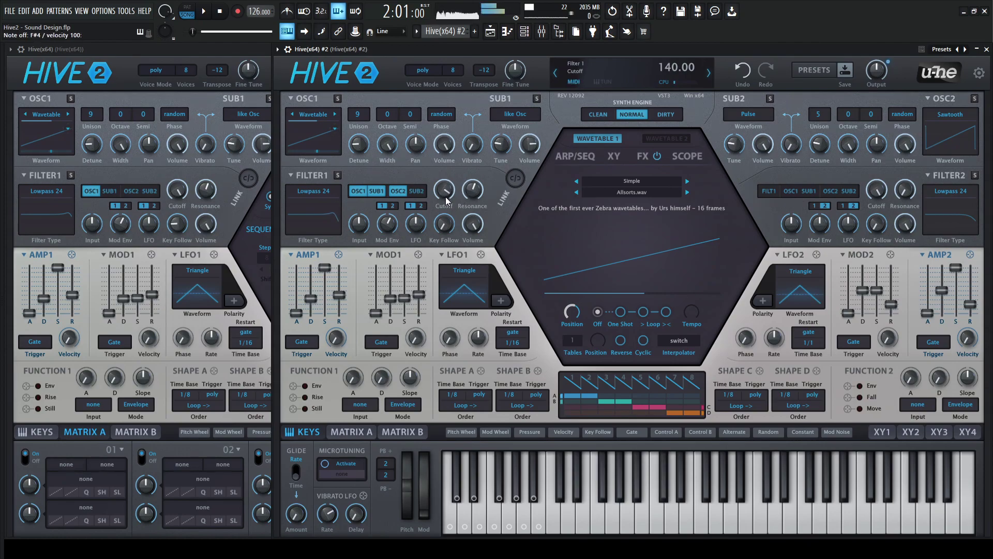
drag(449, 196, 448, 191)
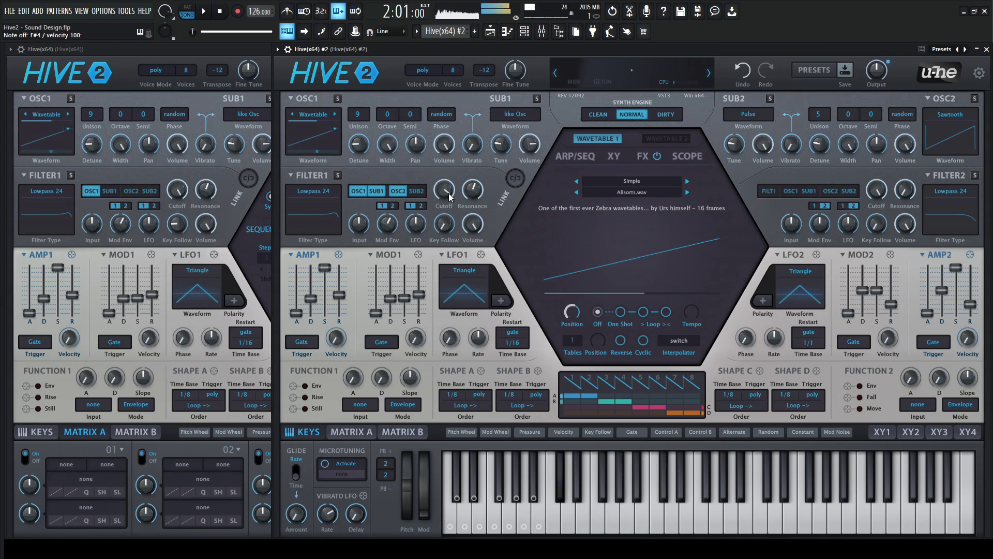
- Compare the sound of both instances, and route SUB1 and OSC2 into Filter 1 in the reference patch
click(250, 51)
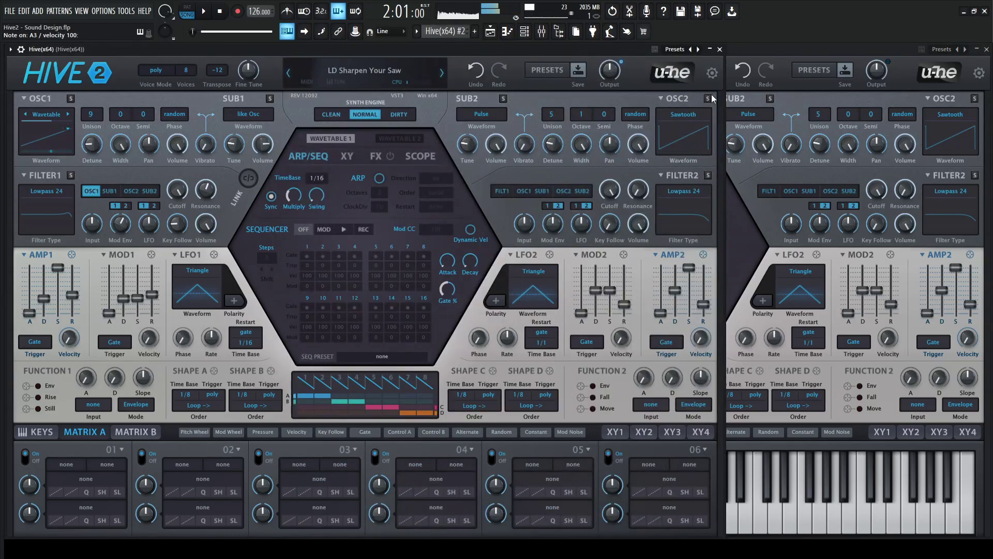
click(762, 52)
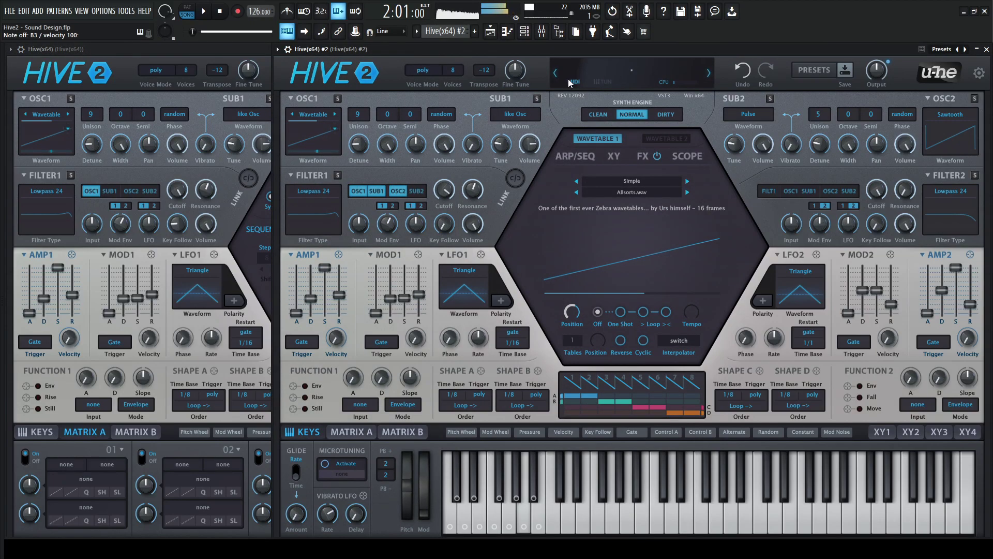
click(132, 94)
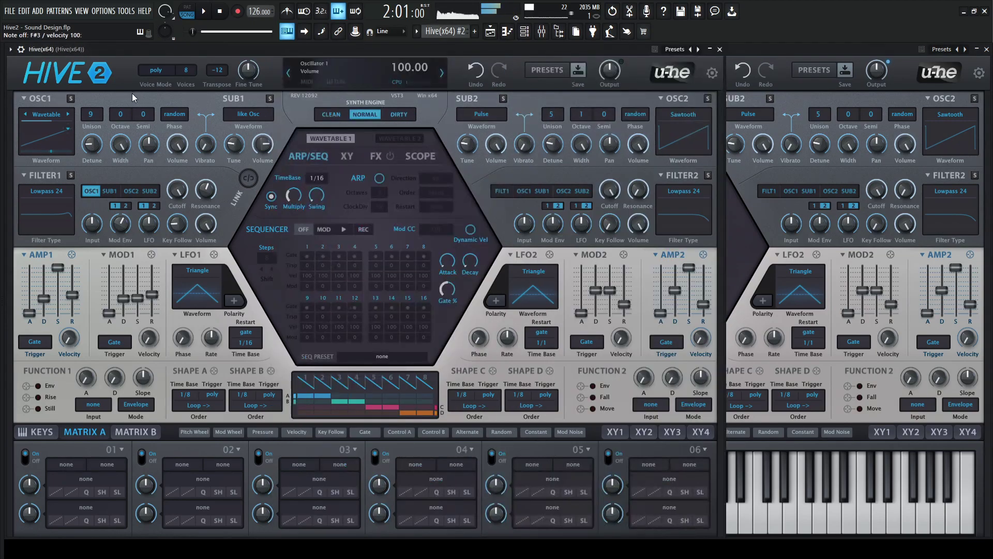
click(108, 192)
click(131, 191)
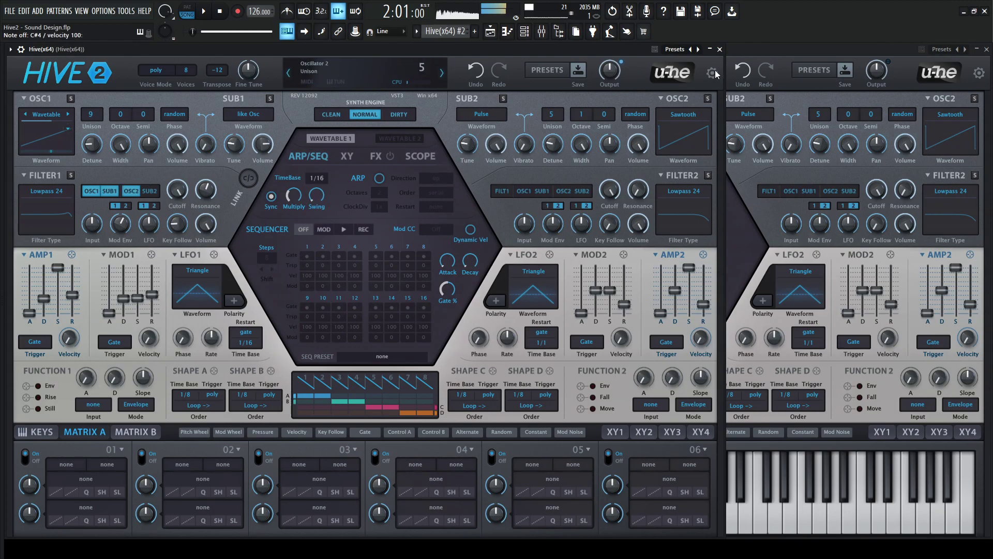
- Alternate between the second instance and the reference patch to compare them
click(748, 58)
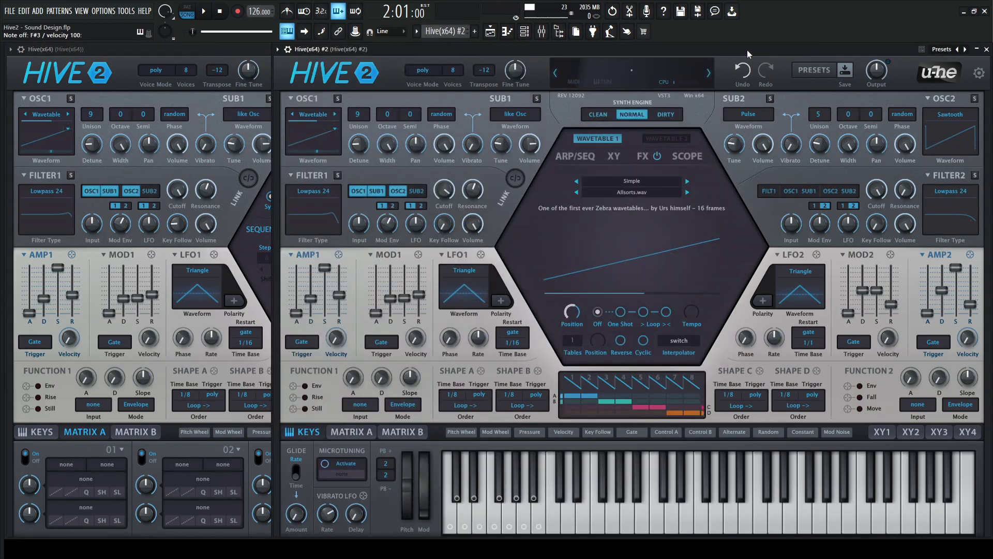
click(260, 54)
click(734, 48)
- Turn on the reference patch's FX section and enable the Distort effect in the second instance
click(216, 54)
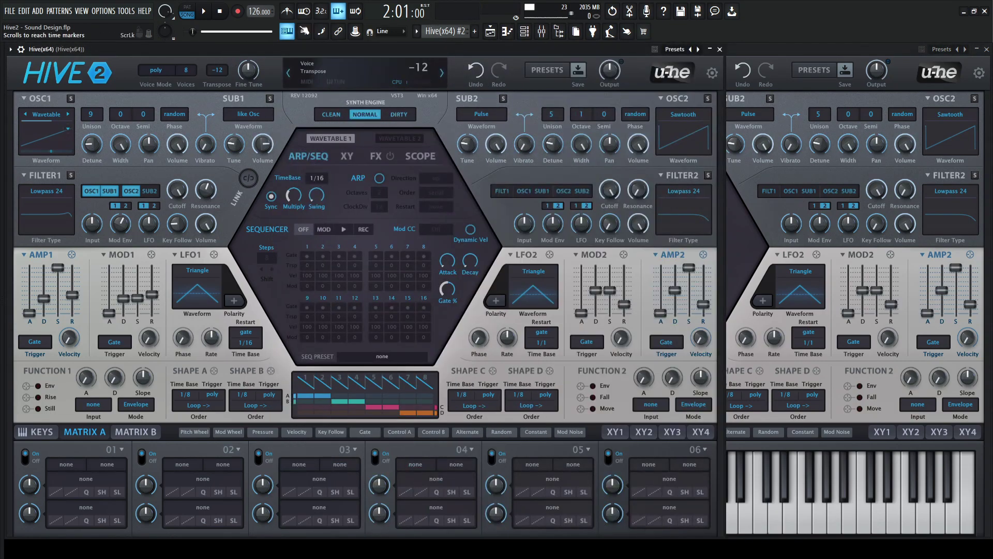
click(375, 161)
click(389, 157)
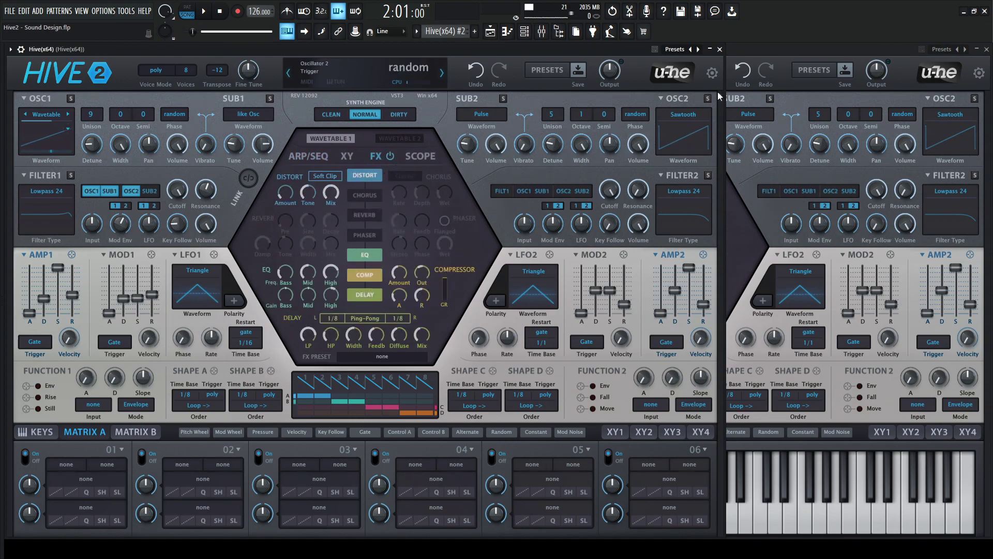
click(780, 69)
click(637, 156)
click(631, 176)
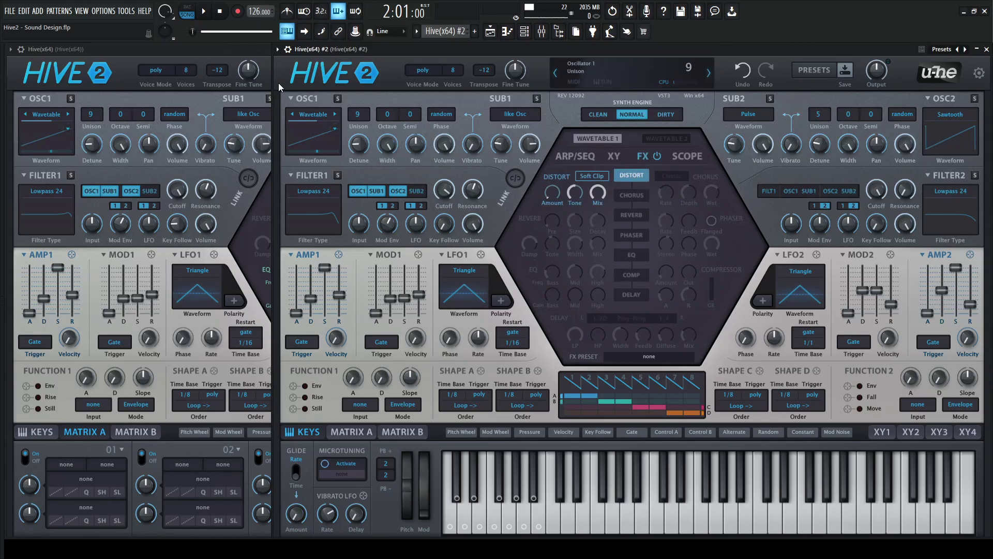
- Following the reference patch, set the second instance's distortion amount to 7
click(267, 52)
mouse_move(288, 195)
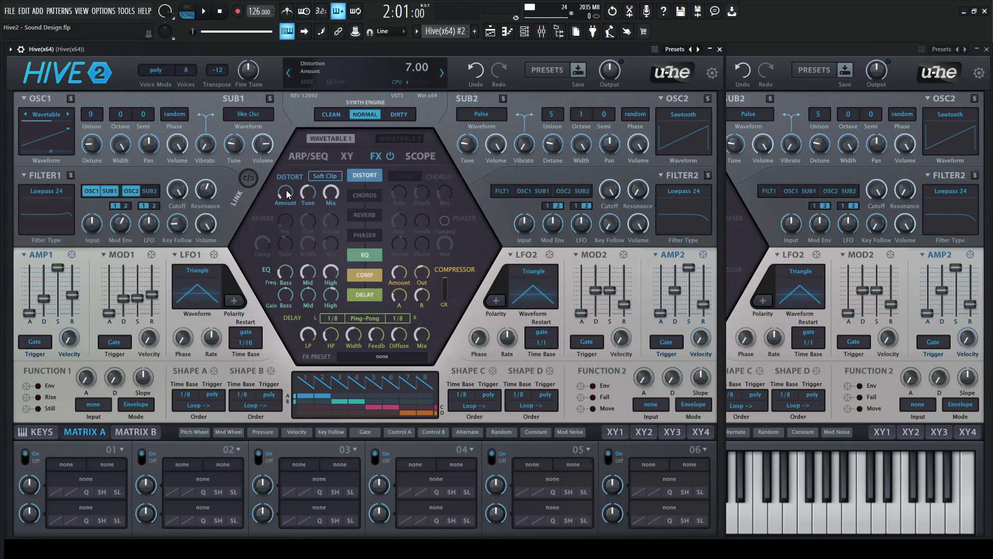
click(750, 50)
mouse_move(551, 193)
scroll(549, 185, up, 2)
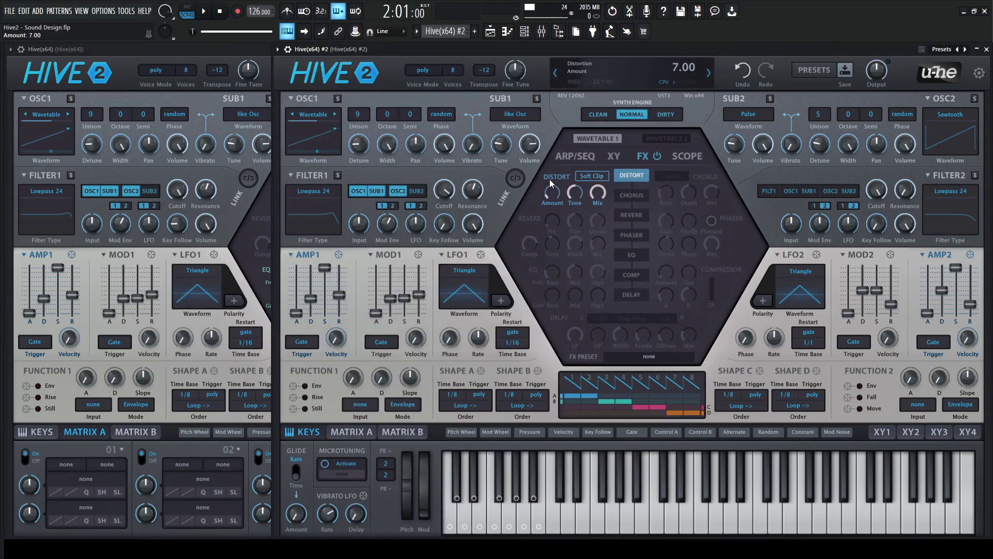
- Toggle the second instance's Distort effect off and on repeatedly while playing notes to compare the sound
click(626, 176)
click(626, 176)
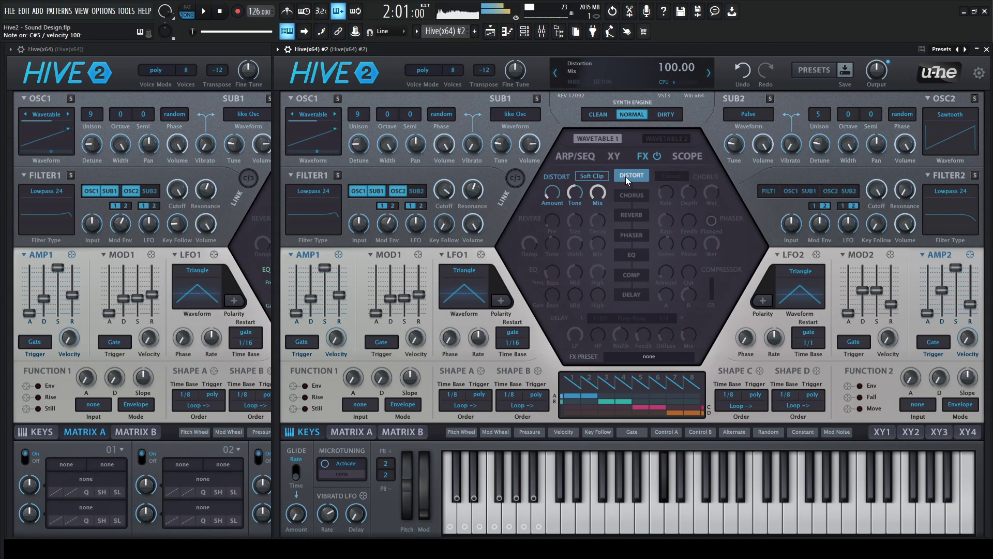
click(626, 176)
click(625, 176)
- Following the reference patch, enable the EQ in the second instance and raise its high-band gain
click(240, 136)
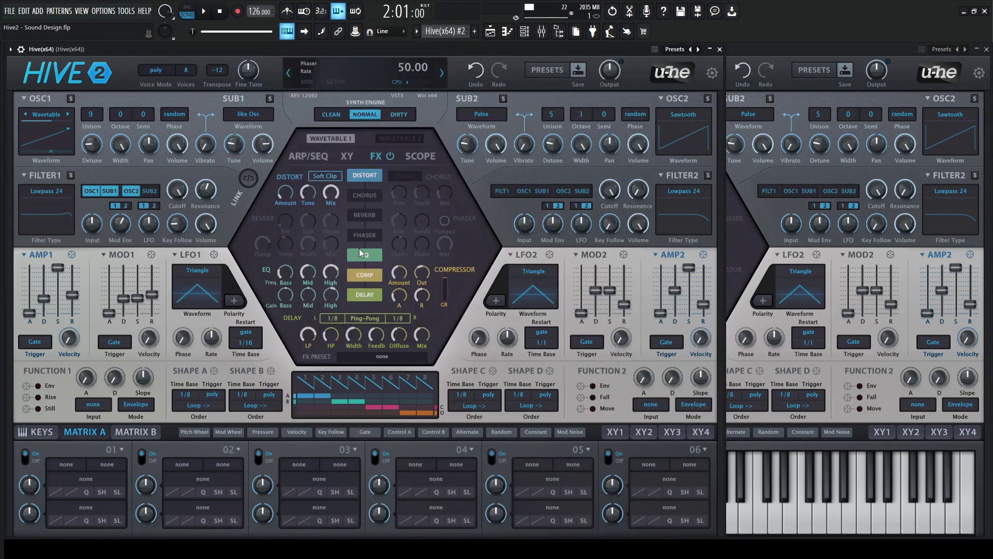
click(741, 56)
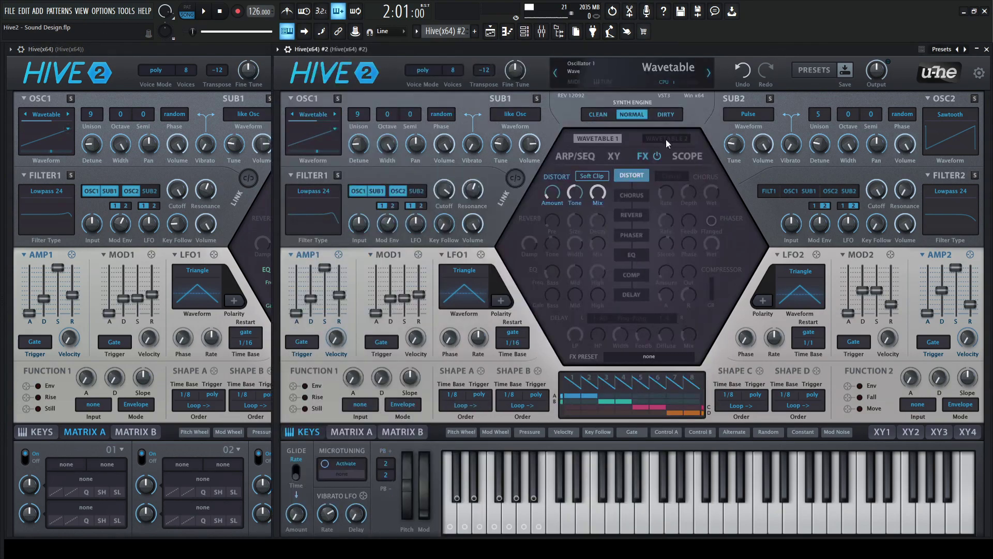
click(638, 257)
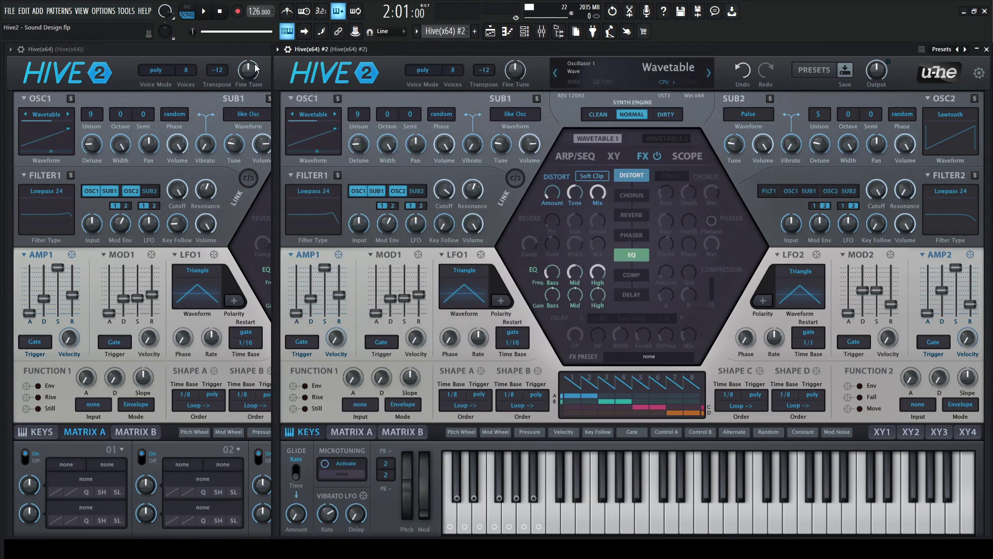
click(260, 56)
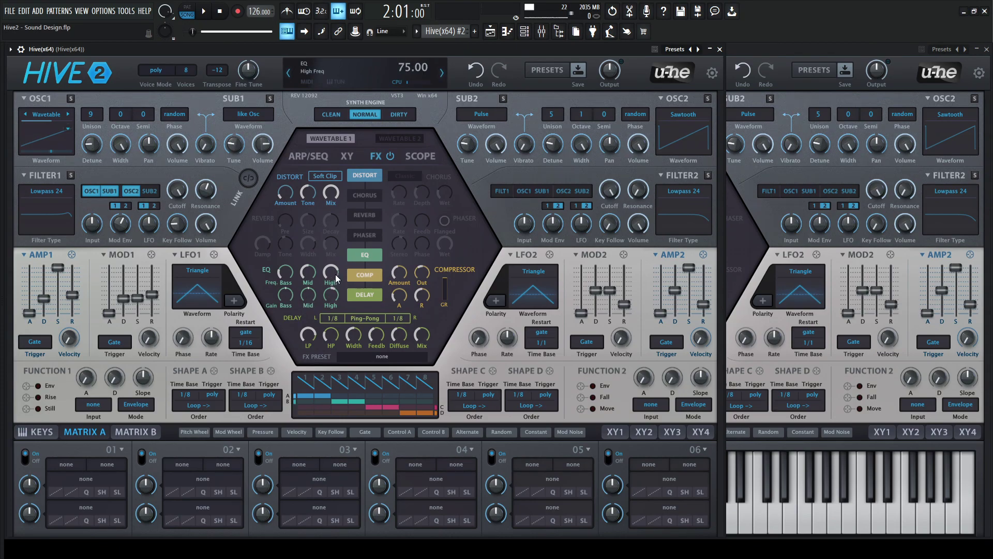
click(756, 88)
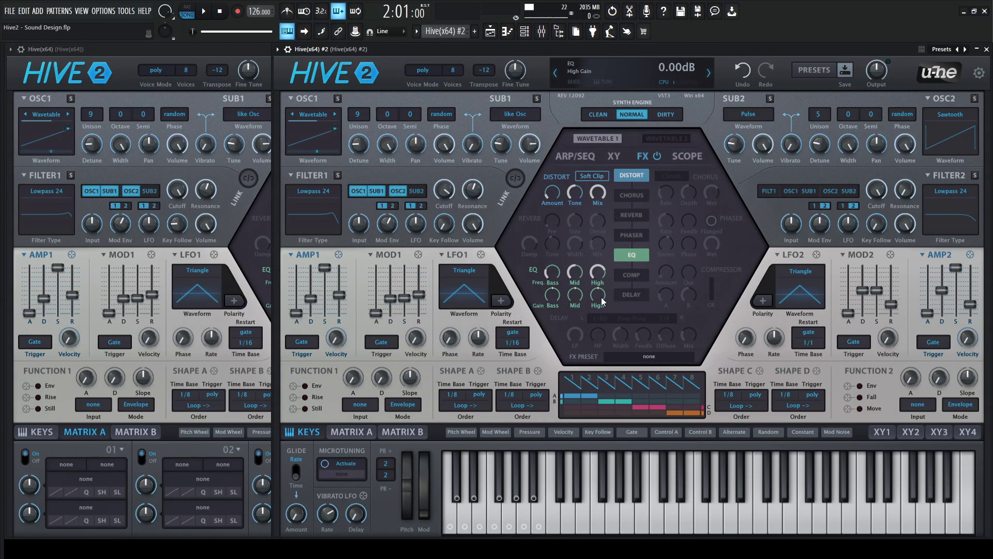
drag(602, 301, 604, 282)
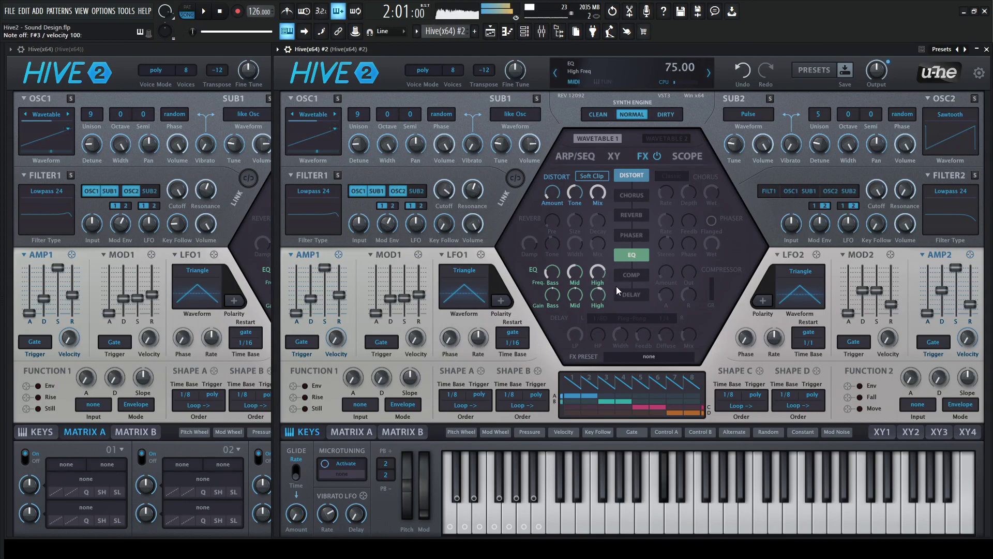
- Following the reference patch, enable the compressor in the second instance and set its amount to 45
click(241, 56)
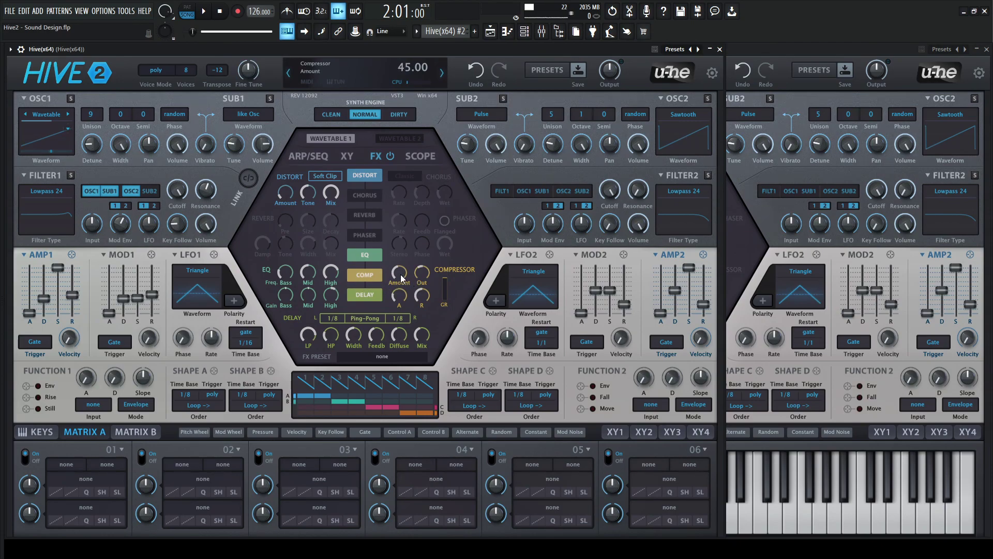
click(788, 48)
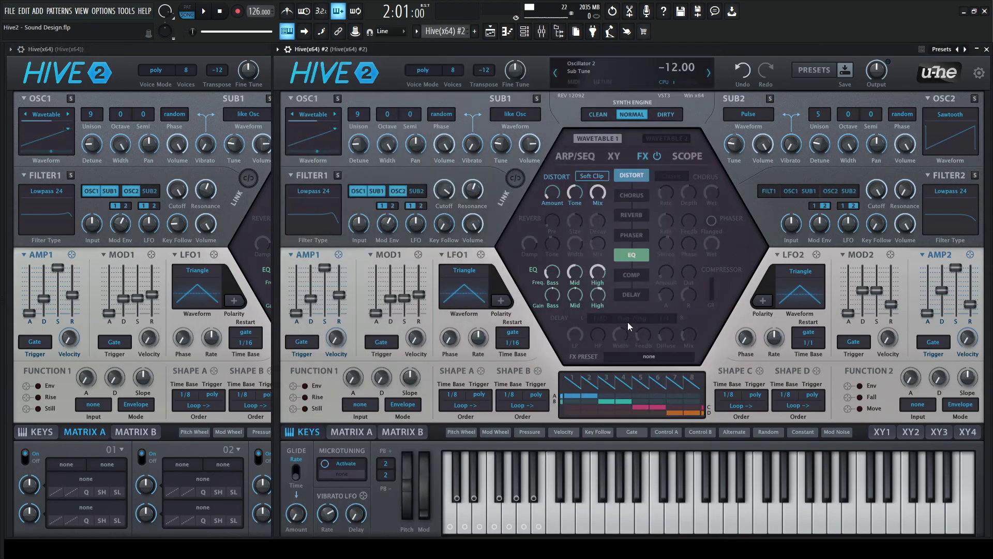
click(631, 278)
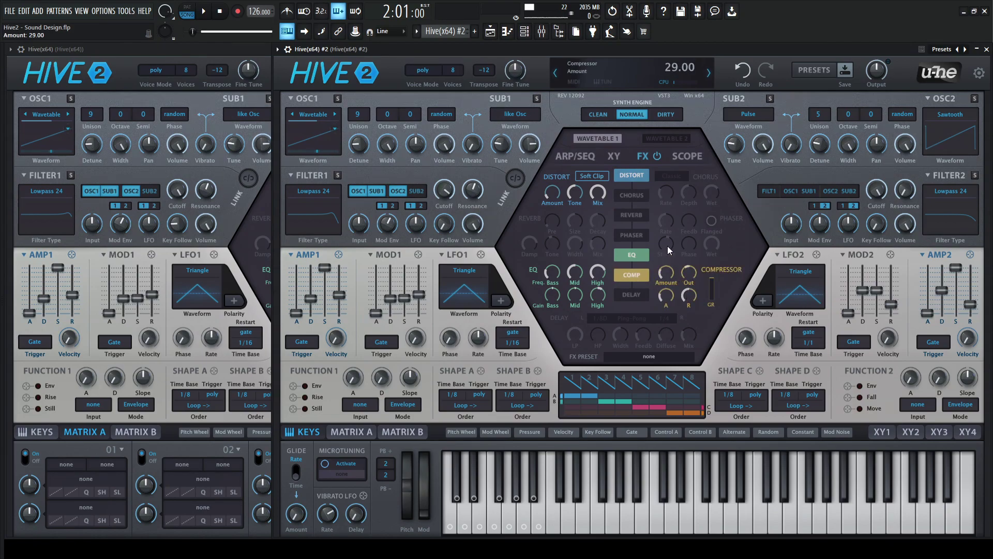
drag(668, 250, 661, 215)
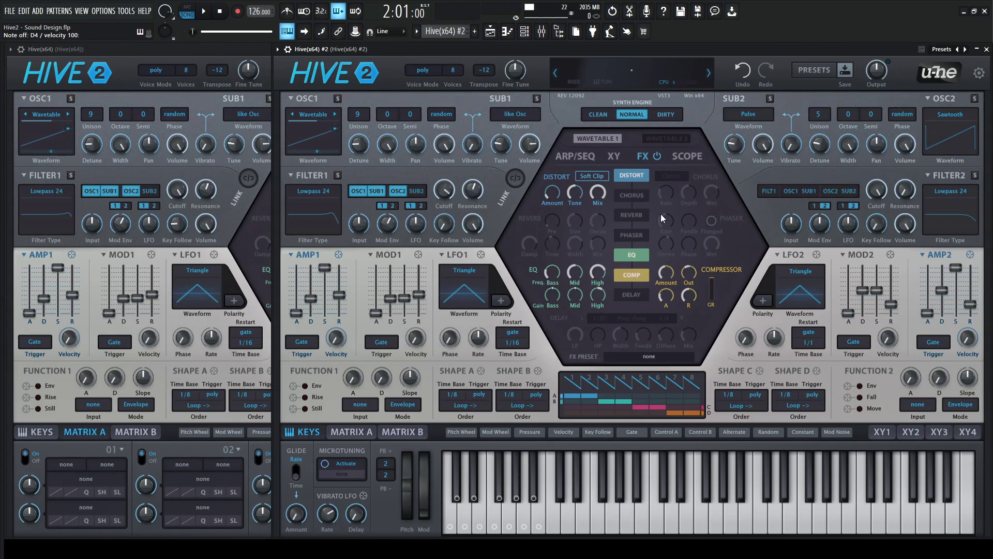
- Enable the Delay effect in the second instance and set both its left and right delay times to 1/8, as in the reference patch
click(636, 297)
click(266, 63)
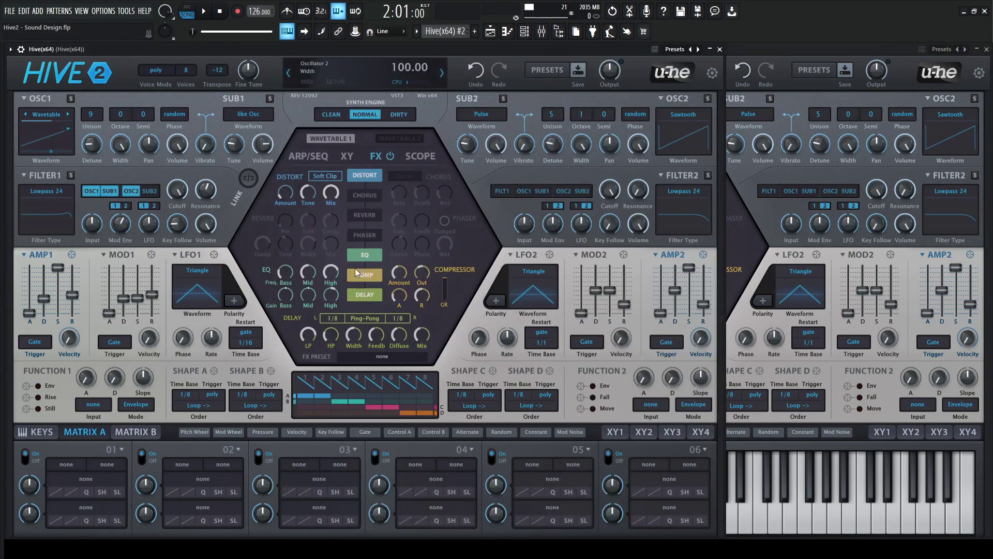
click(765, 58)
click(602, 320)
click(626, 395)
click(667, 318)
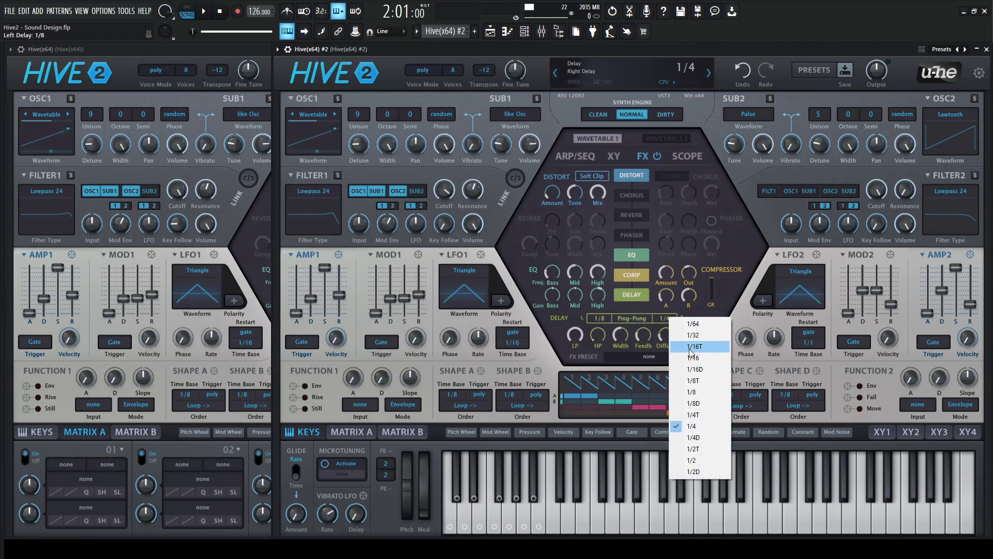
click(692, 392)
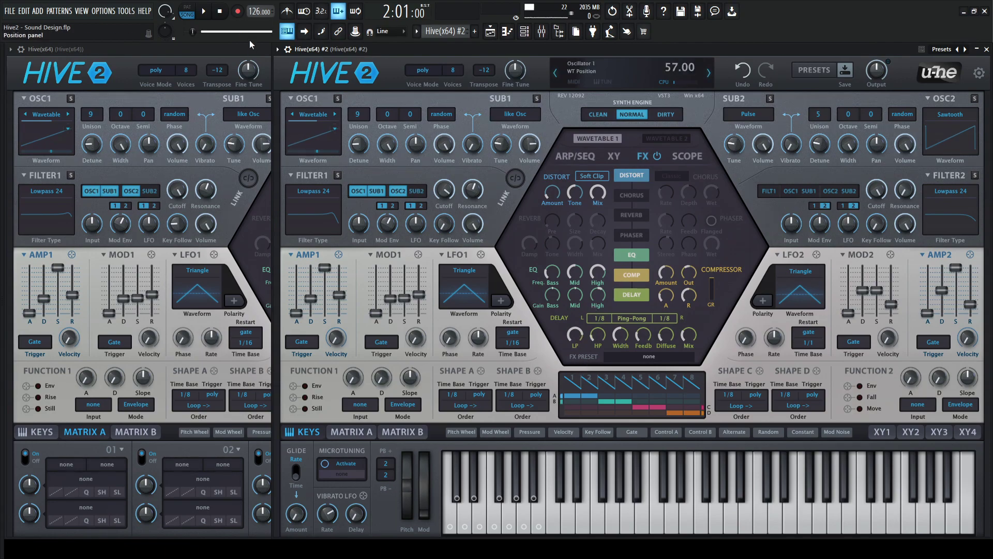
- Match the second instance's delay filters, feedback, diffuse and mix to the reference patch, and play notes to check the sound
click(252, 47)
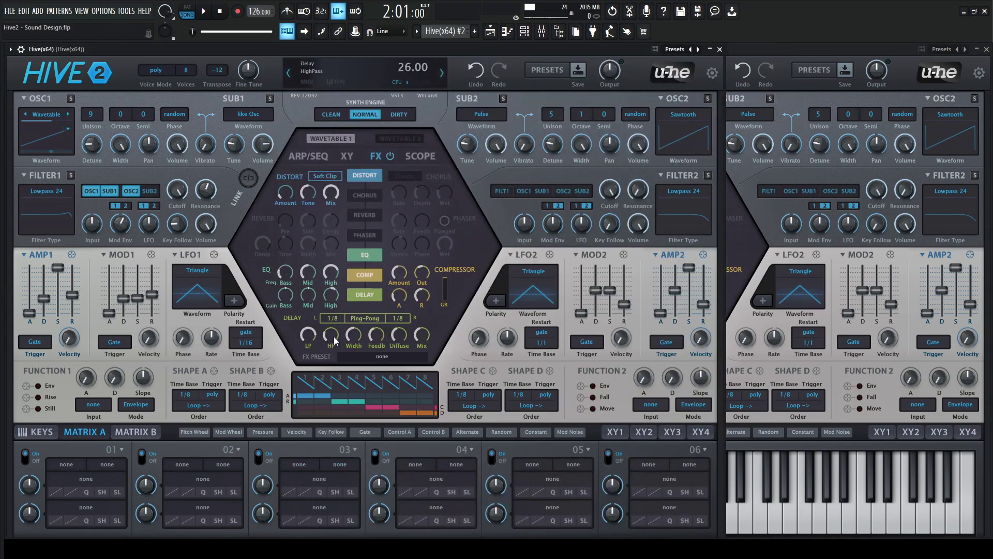
click(737, 59)
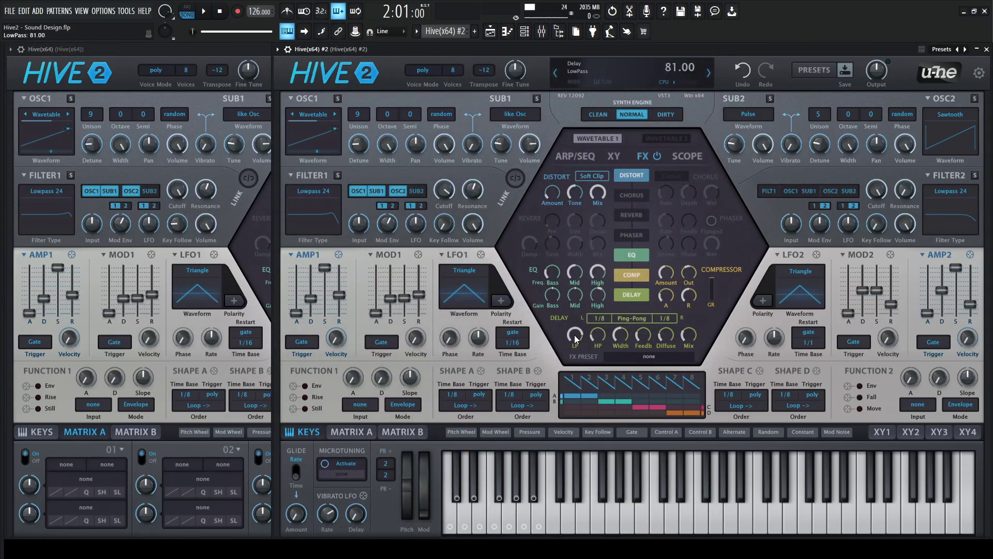
drag(600, 340, 602, 330)
drag(643, 337, 665, 333)
click(260, 51)
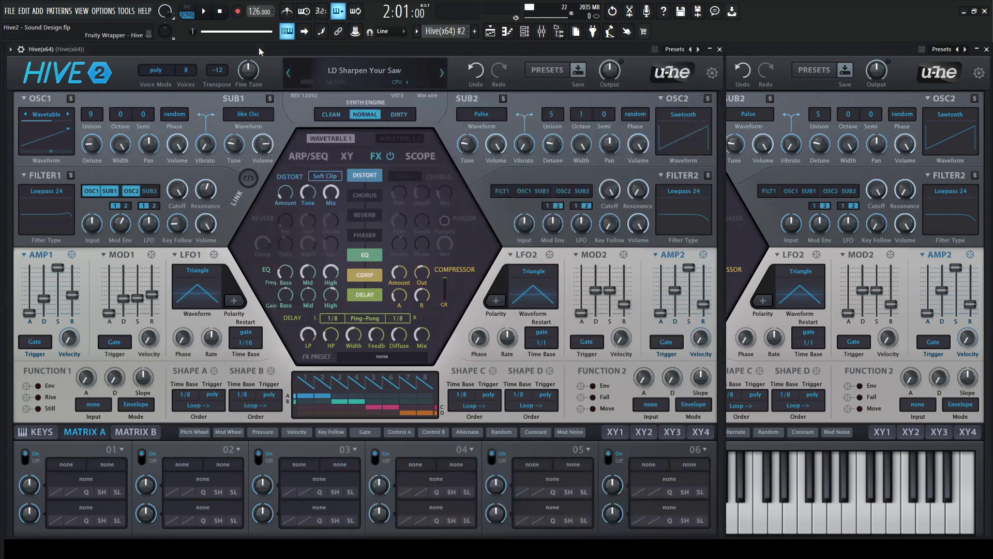
click(758, 52)
mouse_move(689, 337)
mouse_down()
mouse_move(689, 322)
mouse_move(691, 332)
mouse_up()
key(2)
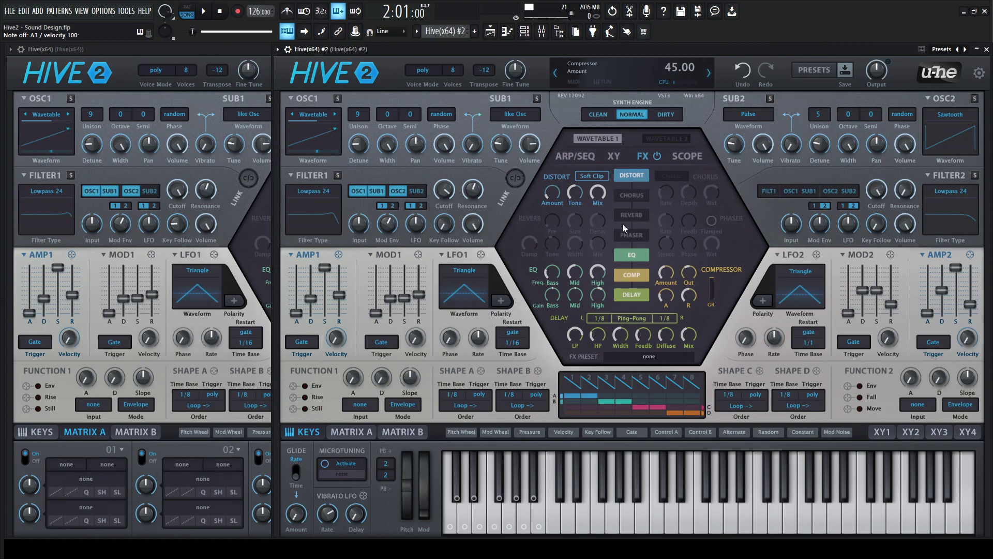
- Show the mixer, route the Hive(x64) #2 track to the vVerb send and set the send level to about 67%
key(F9)
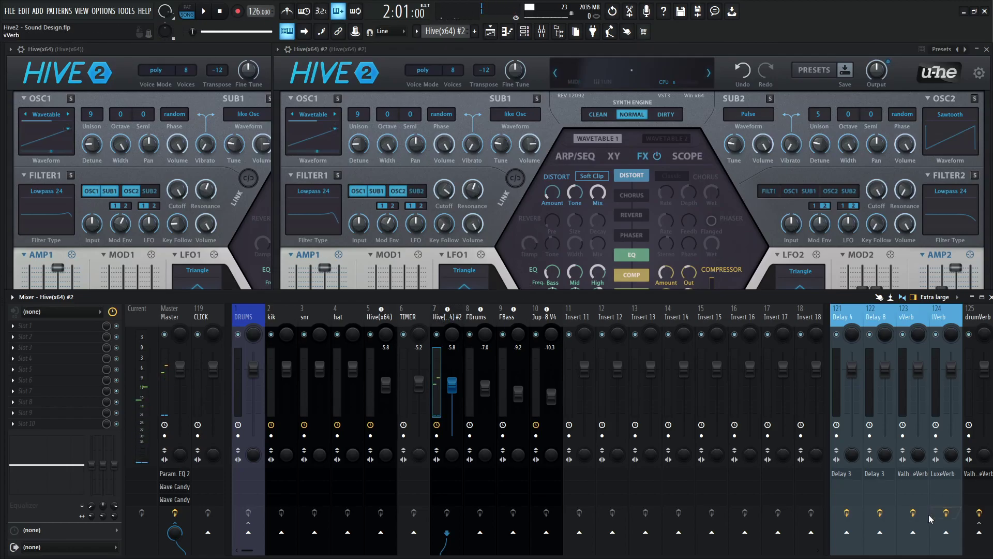
click(912, 533)
drag(912, 532, 914, 534)
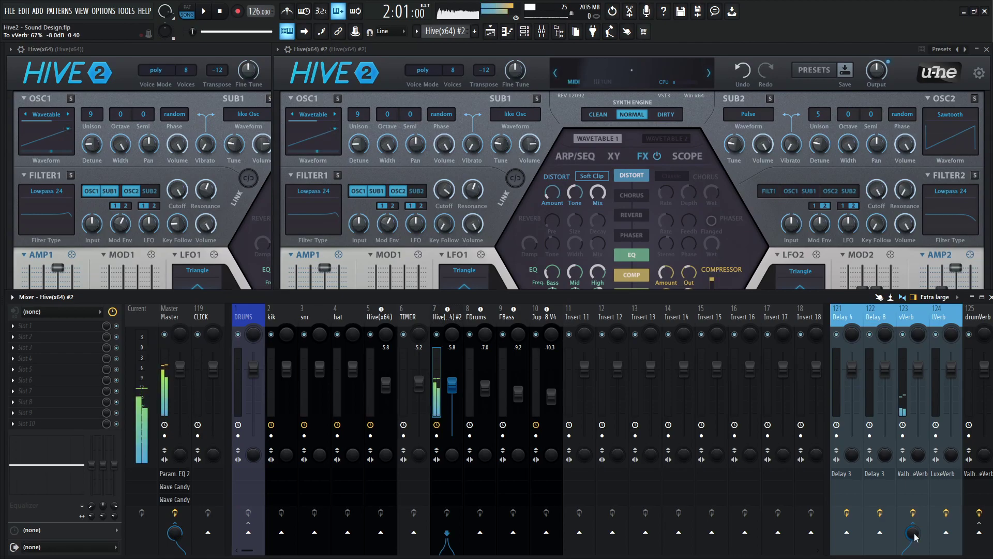